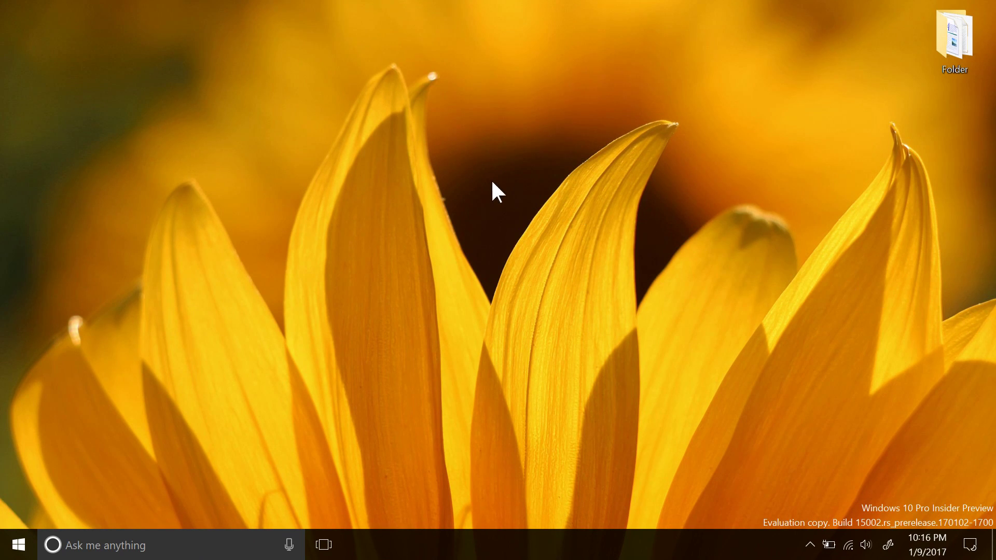
- Check the Windows version with winver, then close the version window
{"action": "left_click", "coordinate": [19, 544]}
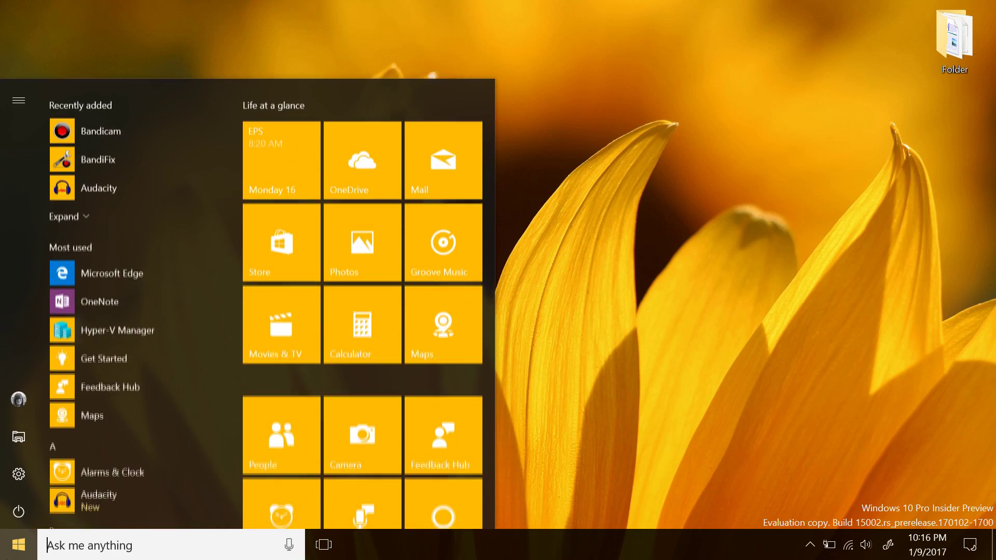
{"action": "type", "text": "winver"}
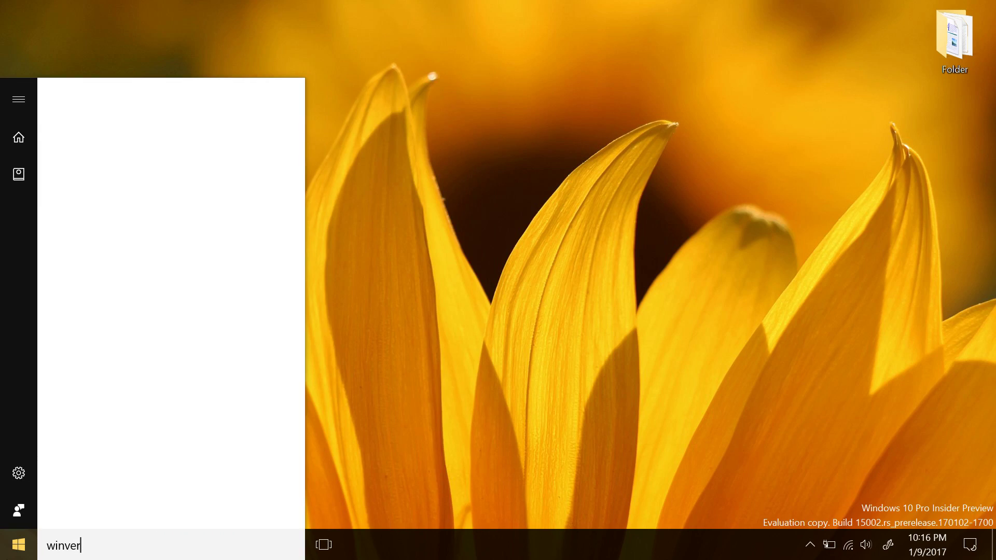
{"action": "key", "text": "Return"}
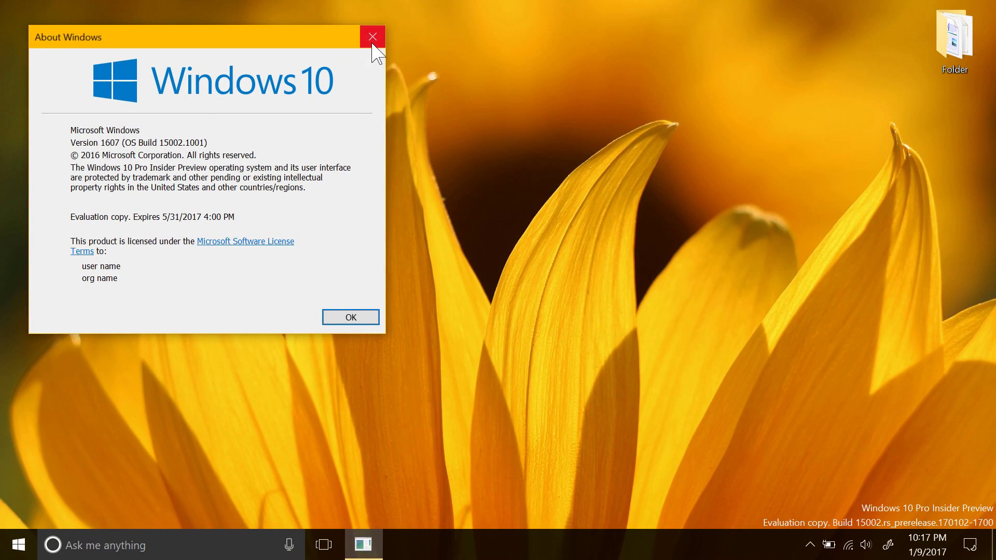
{"action": "left_click", "coordinate": [372, 36]}
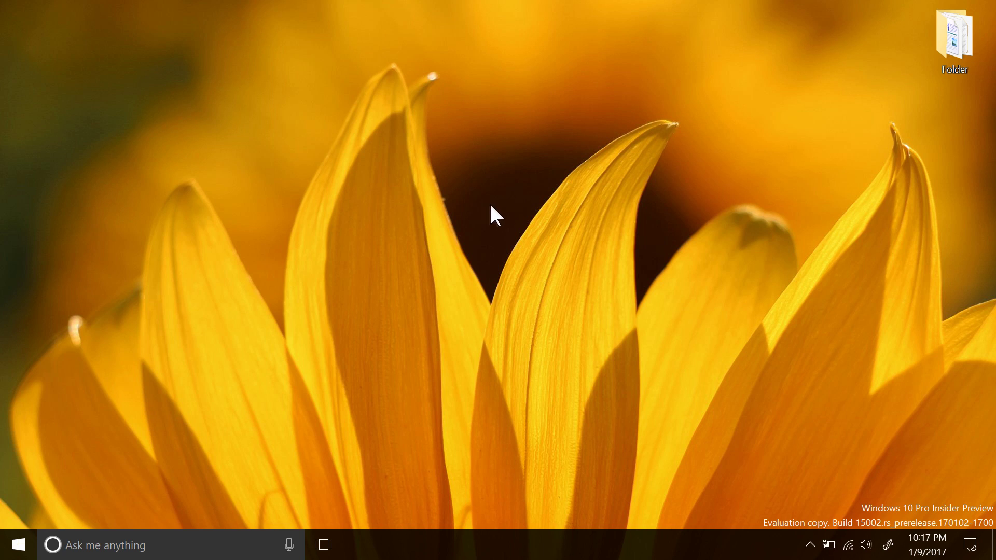
- Search 'super mario flash', open the Pouetpu-games page, allow Flash once, and add a new tab
{"action": "left_click", "coordinate": [19, 545]}
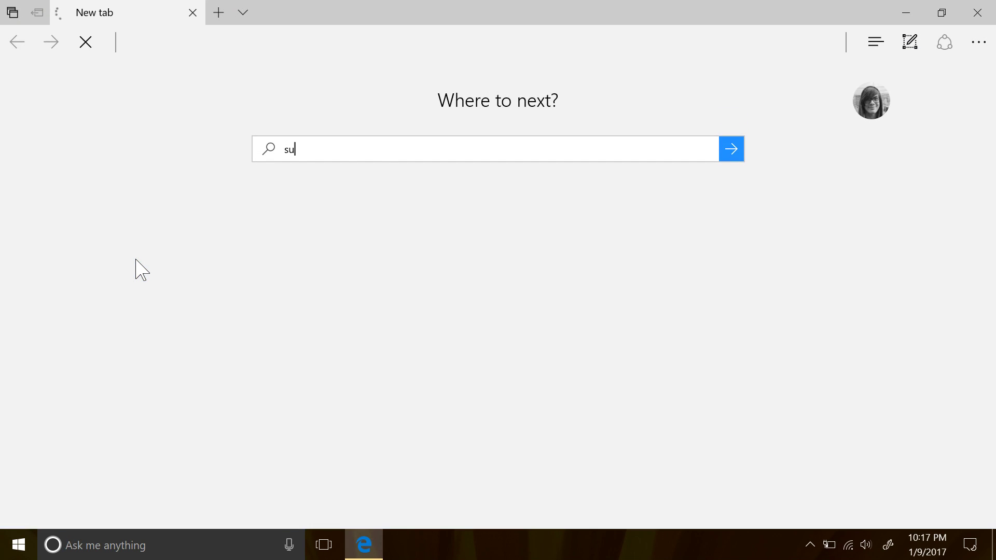
{"action": "type", "text": "per mario flash"}
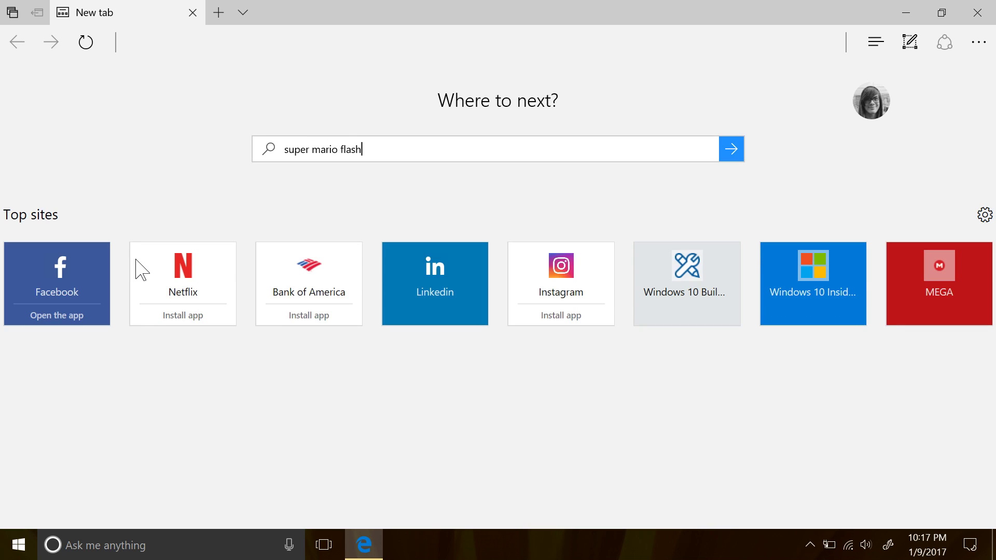
{"action": "key", "text": "Return"}
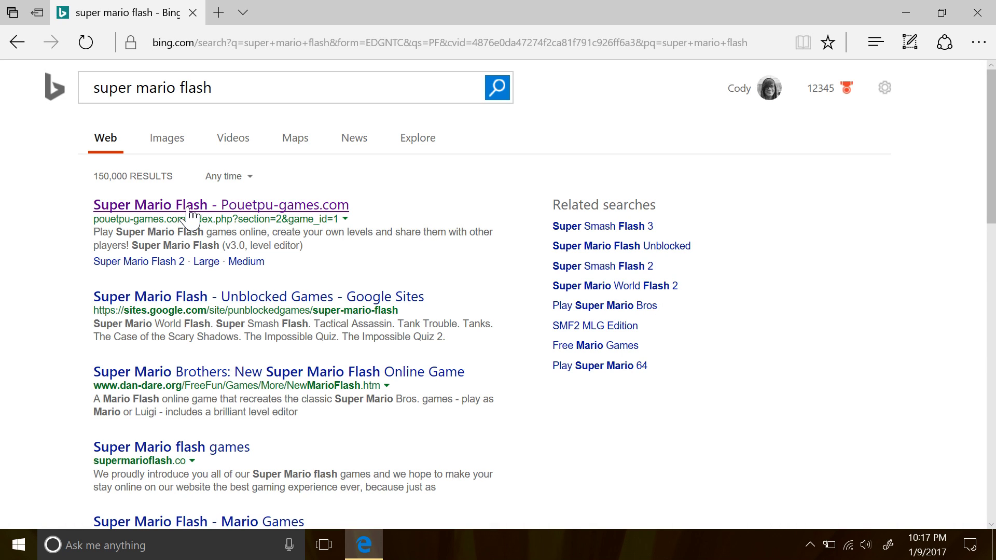
{"action": "left_click", "coordinate": [189, 208]}
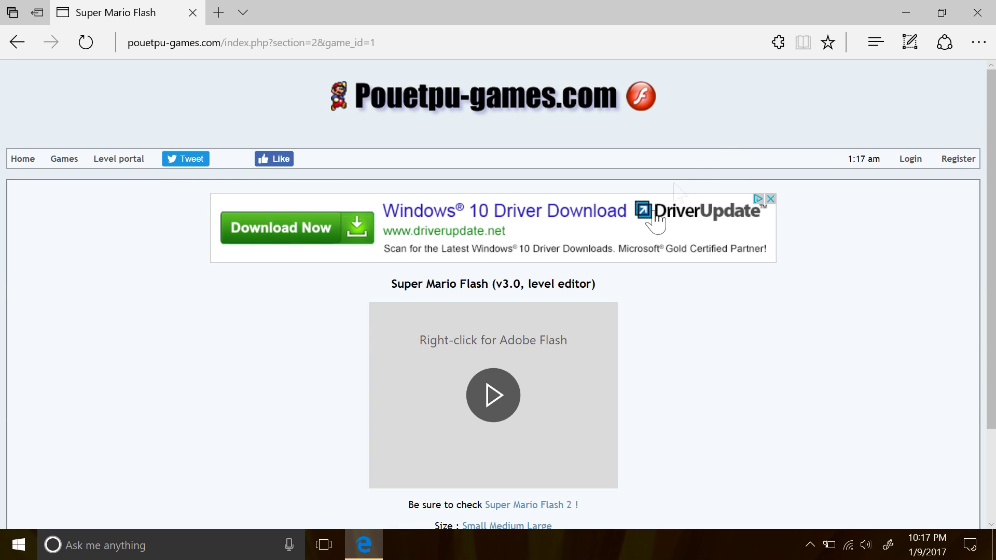
{"action": "left_click", "coordinate": [778, 43]}
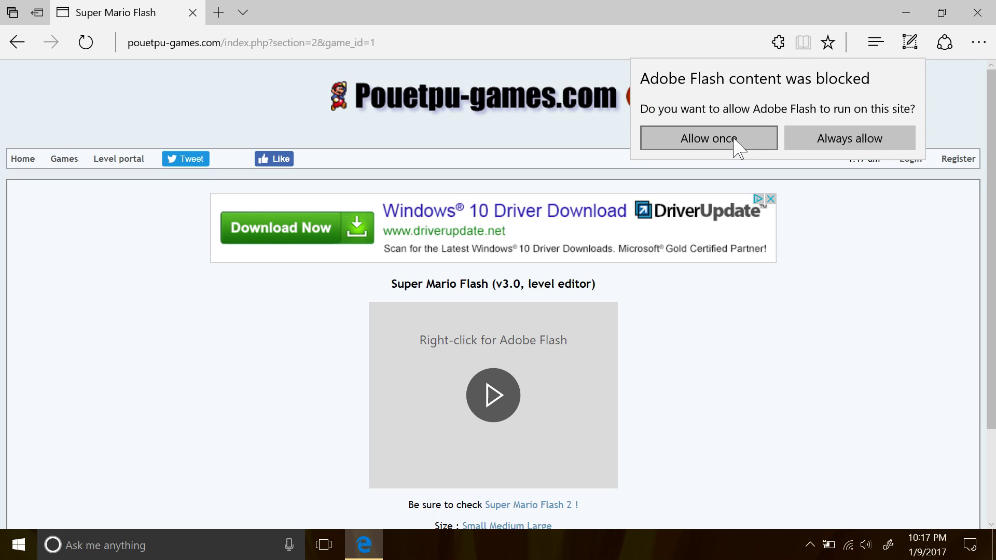
{"action": "left_click", "coordinate": [691, 143]}
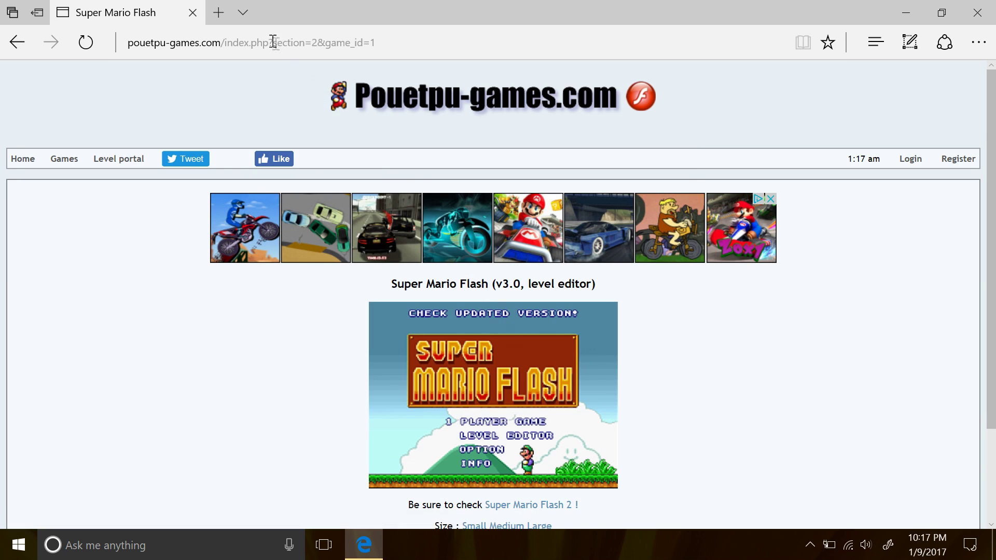
{"action": "left_click", "coordinate": [224, 17]}
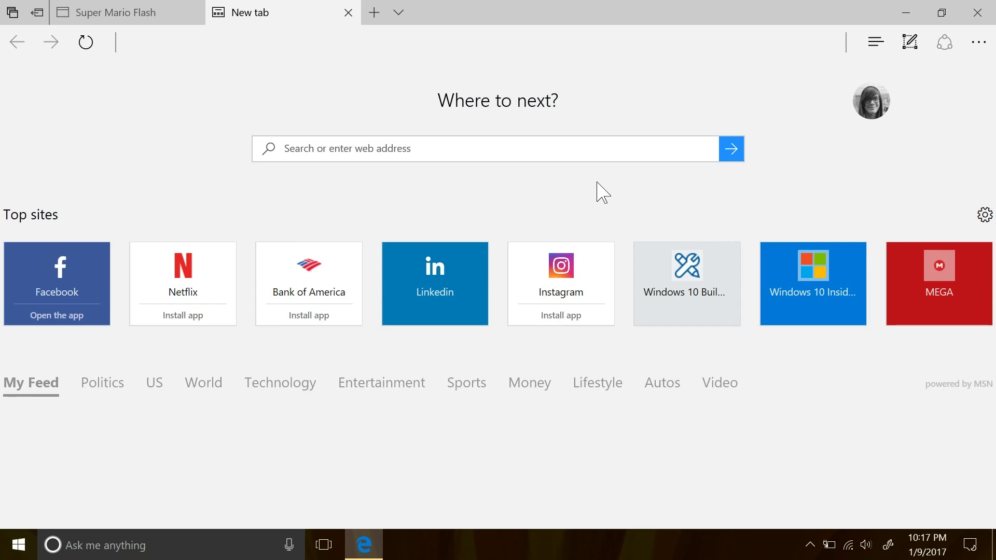
- Open Netflix in its own tab, browse the tab previews, and view the set-aside tabs list
{"action": "right_click", "coordinate": [181, 271]}
{"action": "left_click", "coordinate": [199, 286]}
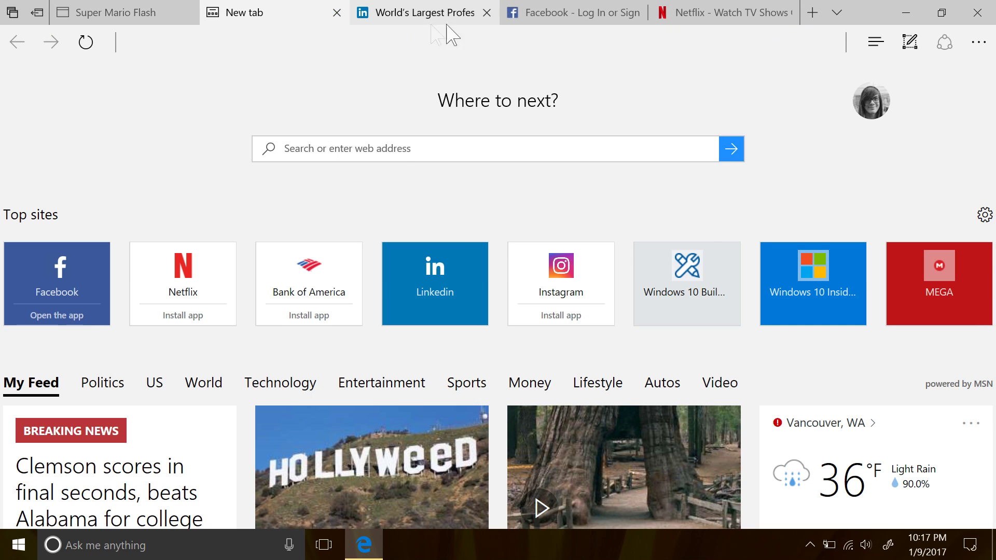
{"action": "left_click", "coordinate": [845, 17]}
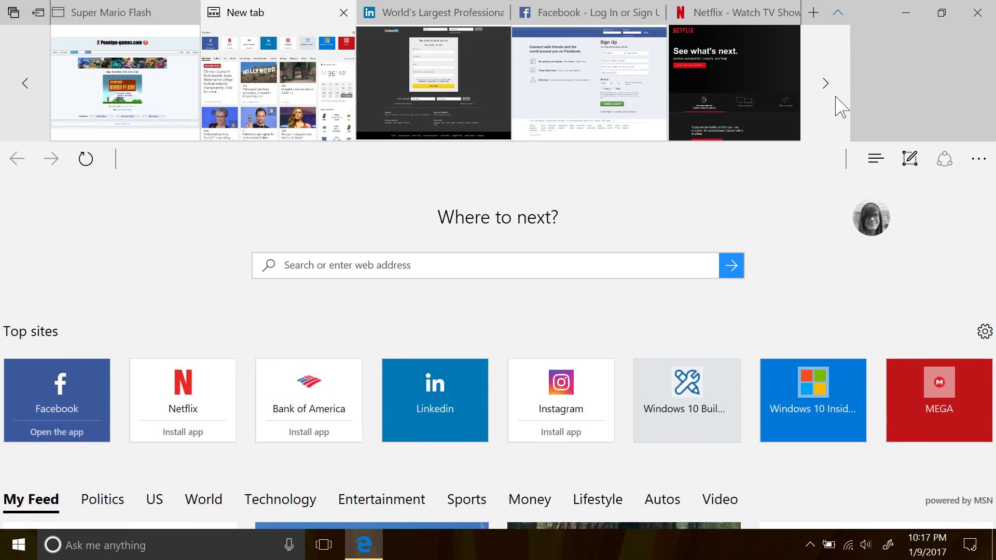
{"action": "left_click", "coordinate": [835, 101]}
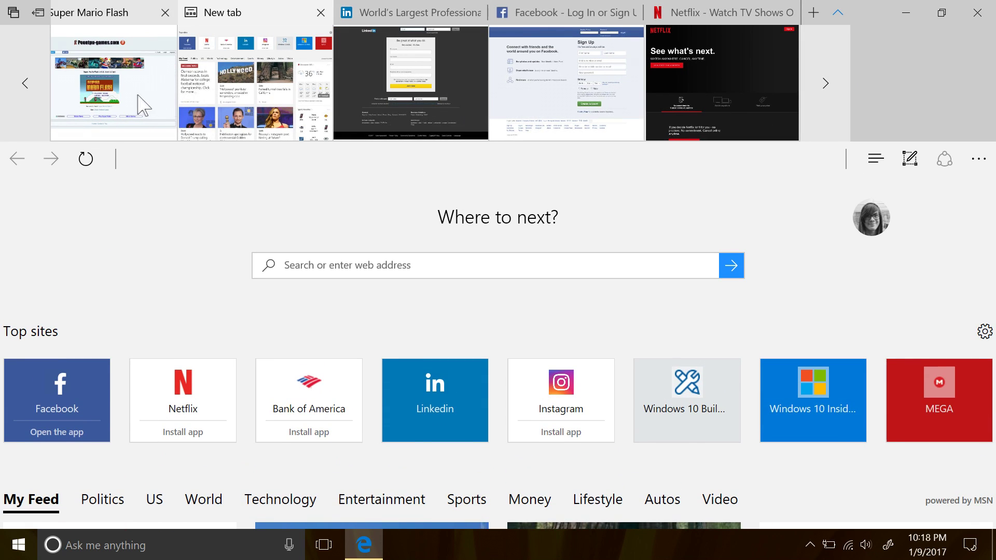
{"action": "left_click", "coordinate": [838, 15]}
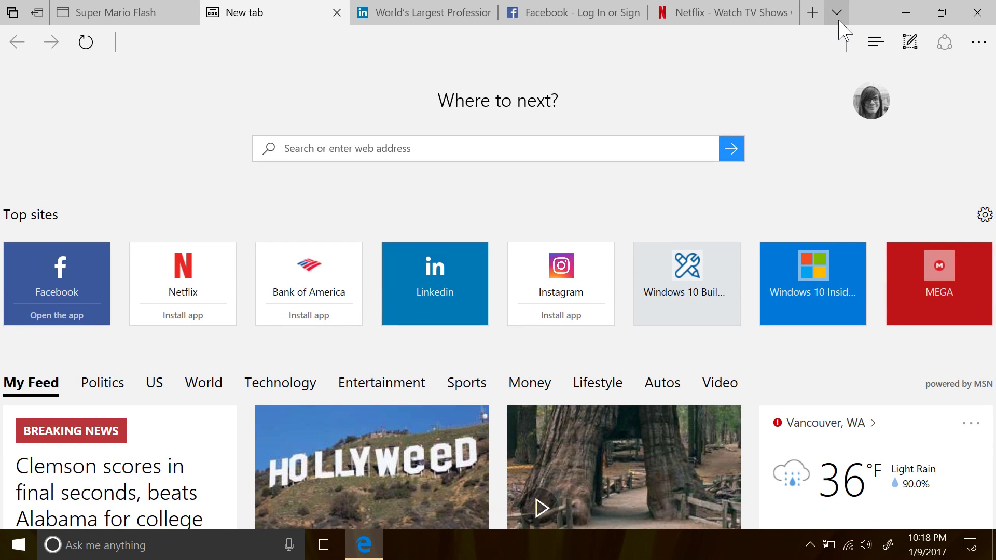
{"action": "left_click", "coordinate": [11, 16]}
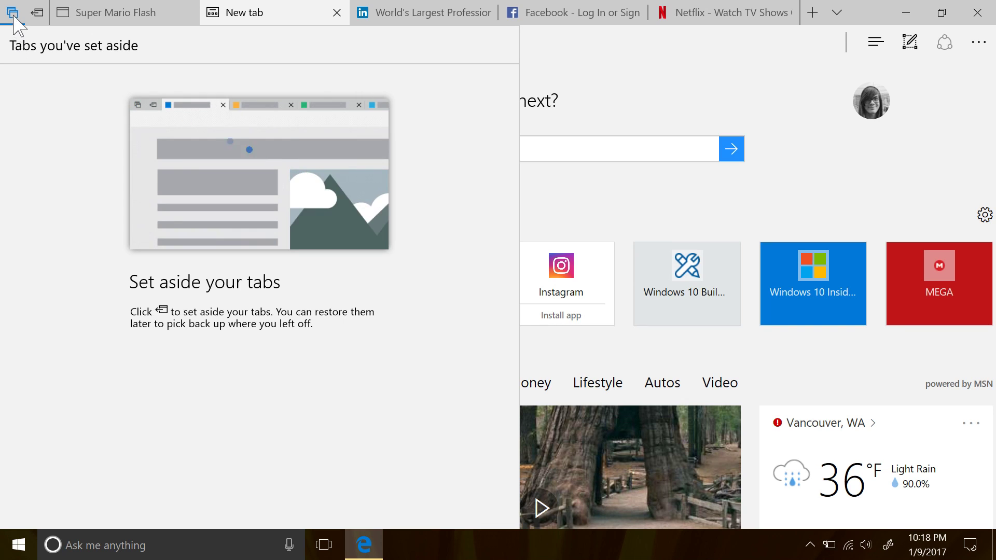
- Set all tabs aside, relaunch Edge, and restore Facebook and then the remaining set-aside tabs
{"action": "left_click", "coordinate": [37, 14]}
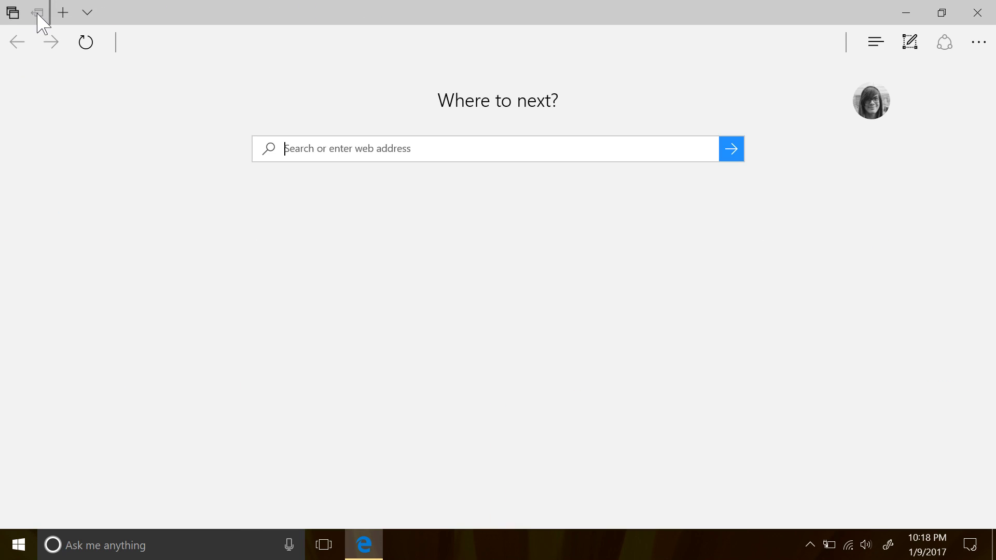
{"action": "left_click", "coordinate": [17, 15]}
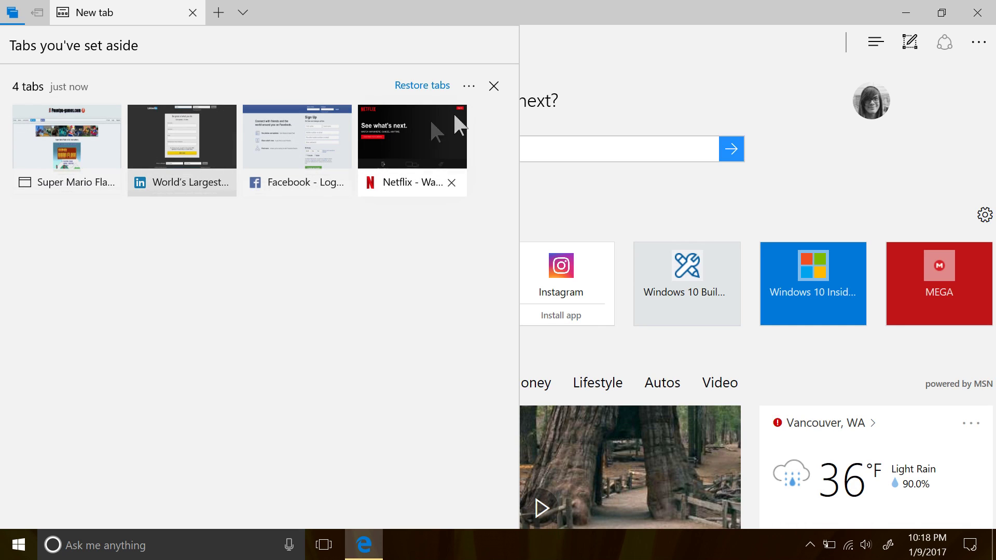
{"action": "left_click", "coordinate": [977, 13]}
{"action": "left_click", "coordinate": [19, 545]}
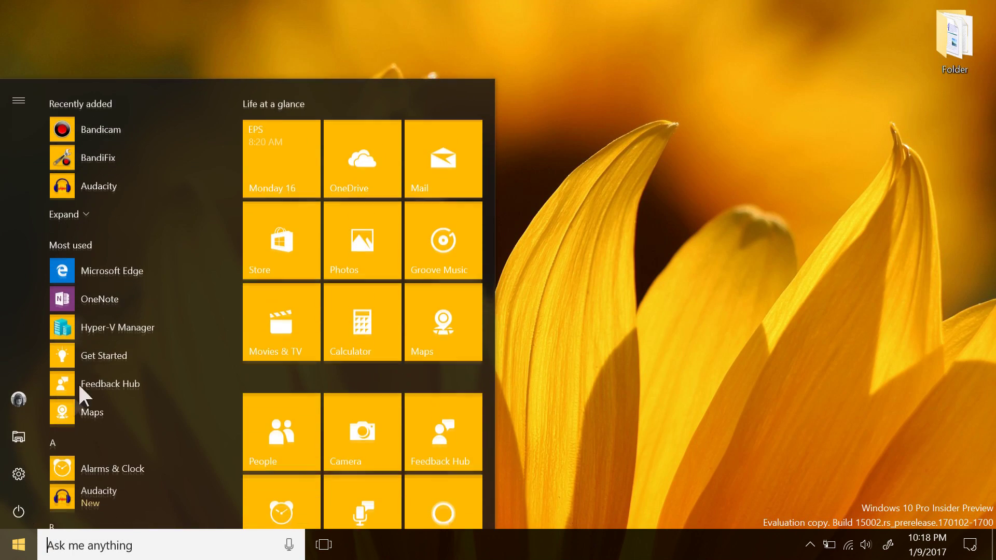
{"action": "left_click", "coordinate": [138, 270]}
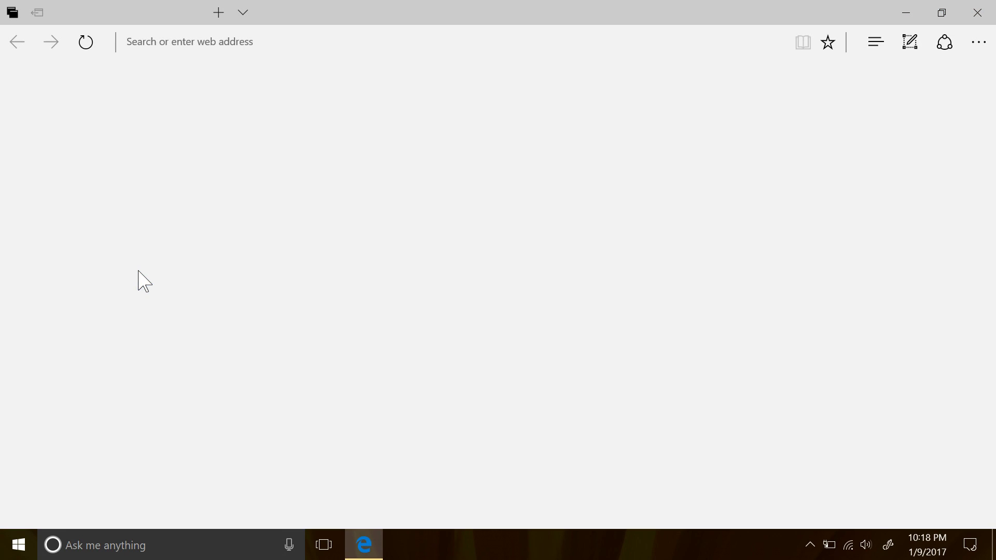
{"action": "left_click", "coordinate": [13, 13]}
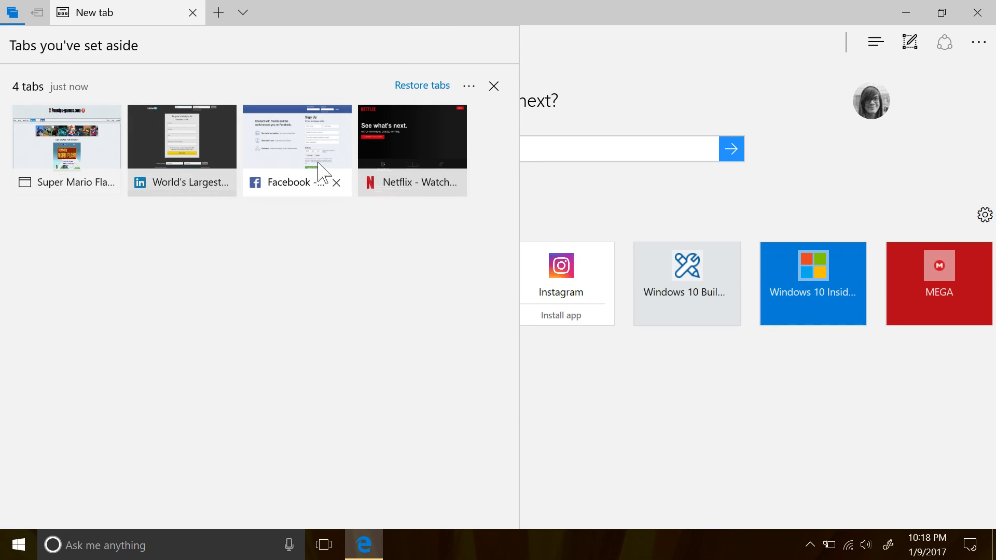
{"action": "left_click", "coordinate": [303, 140]}
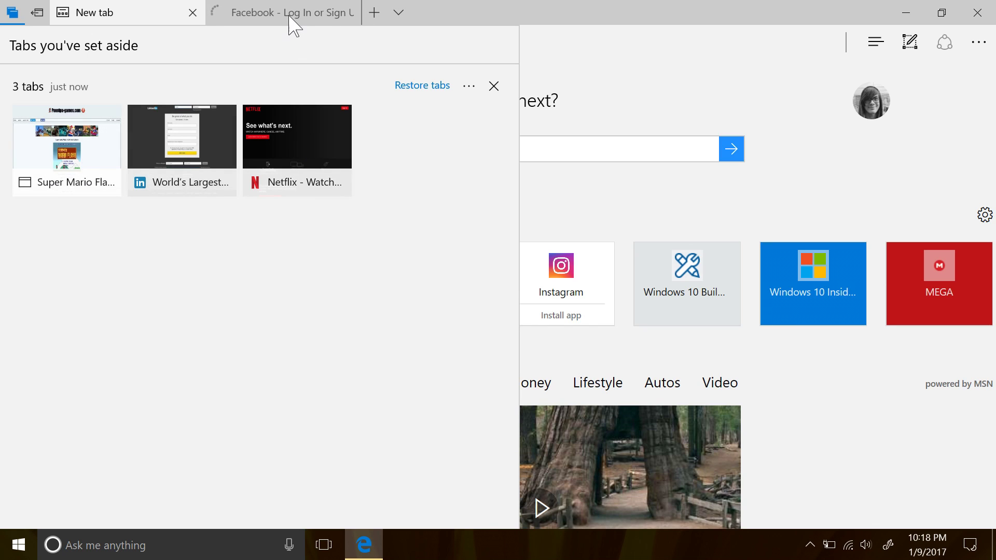
{"action": "left_click", "coordinate": [419, 87]}
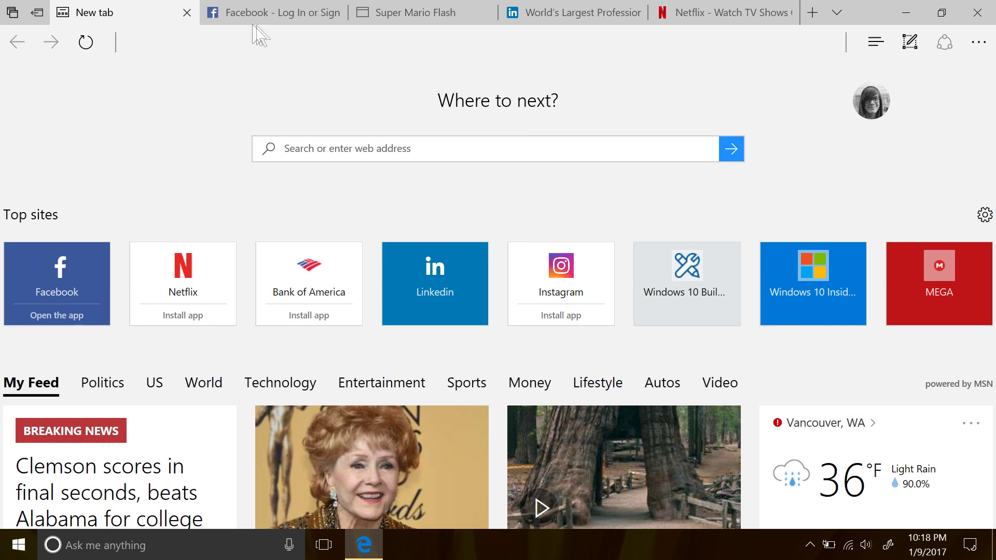
- Toggle the tab previews and set the other tabs aside again, leaving one new tab
{"action": "left_click", "coordinate": [836, 13]}
{"action": "left_click", "coordinate": [837, 14]}
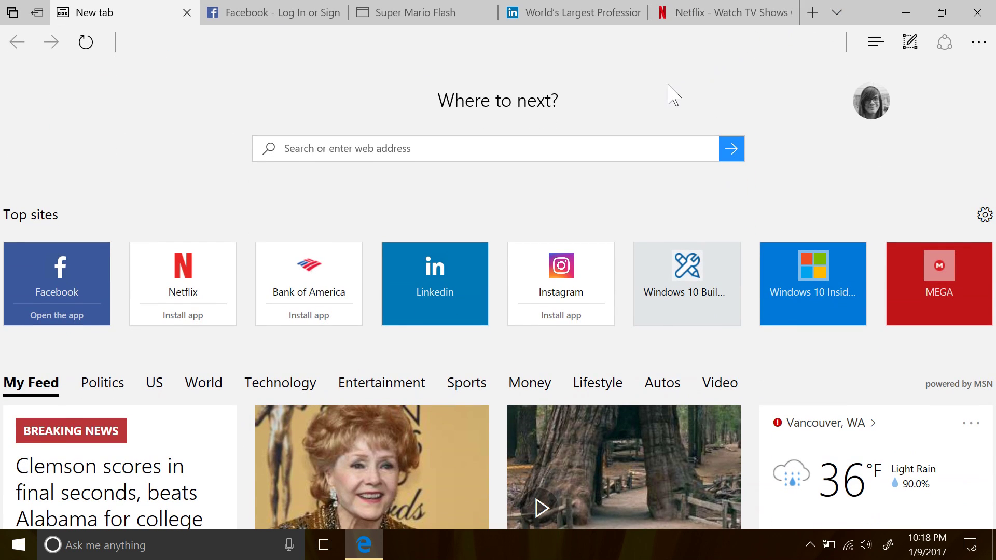
{"action": "left_click", "coordinate": [36, 13]}
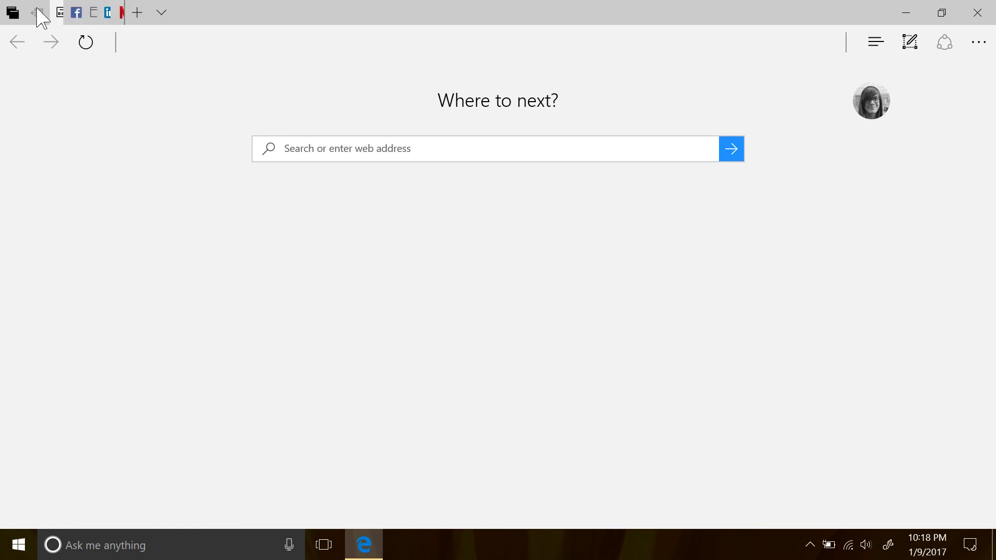
{"action": "left_click", "coordinate": [12, 15]}
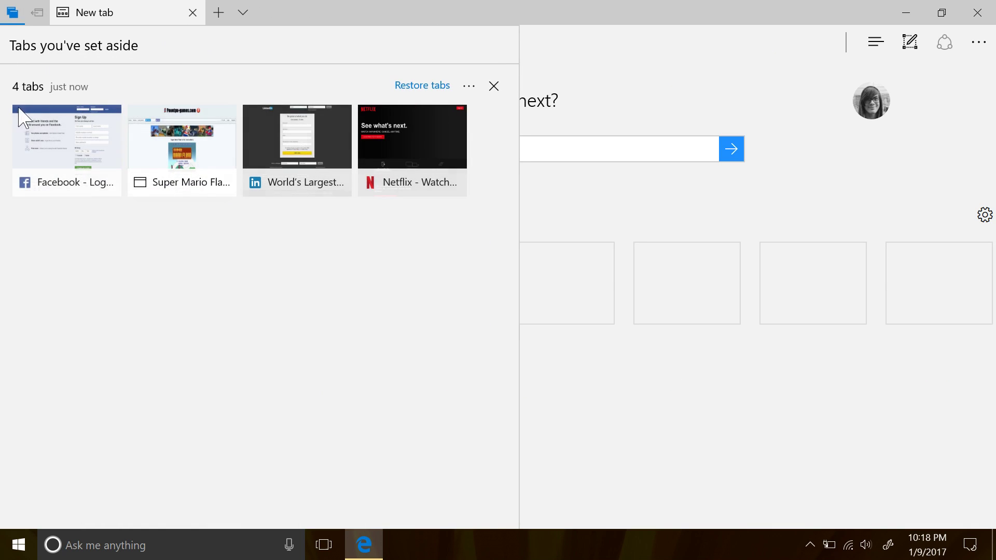
{"action": "left_click", "coordinate": [15, 15]}
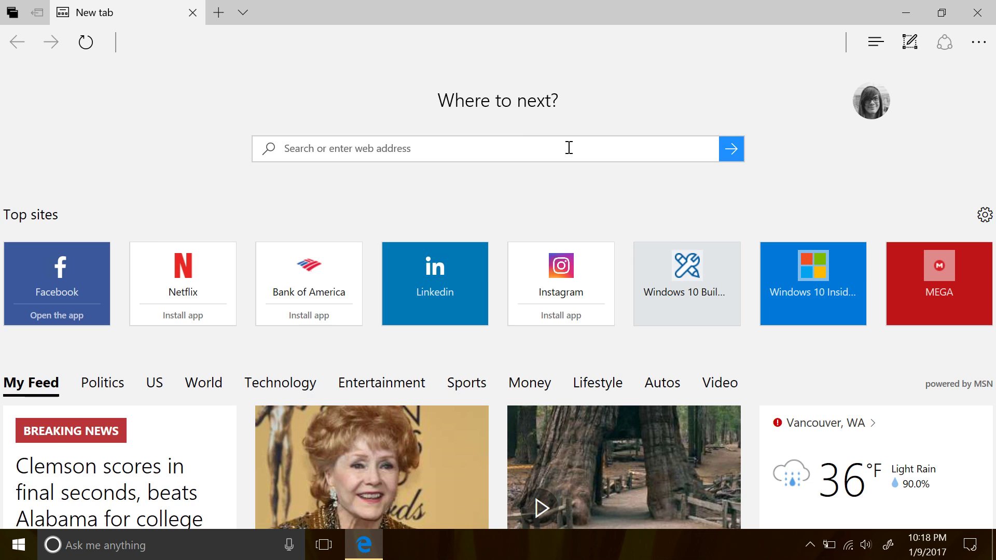
{"action": "left_click", "coordinate": [569, 148]}
- Go to bing.com and shrink Edge from full screen into a smaller window
{"action": "type", "text": "bing.com/"}
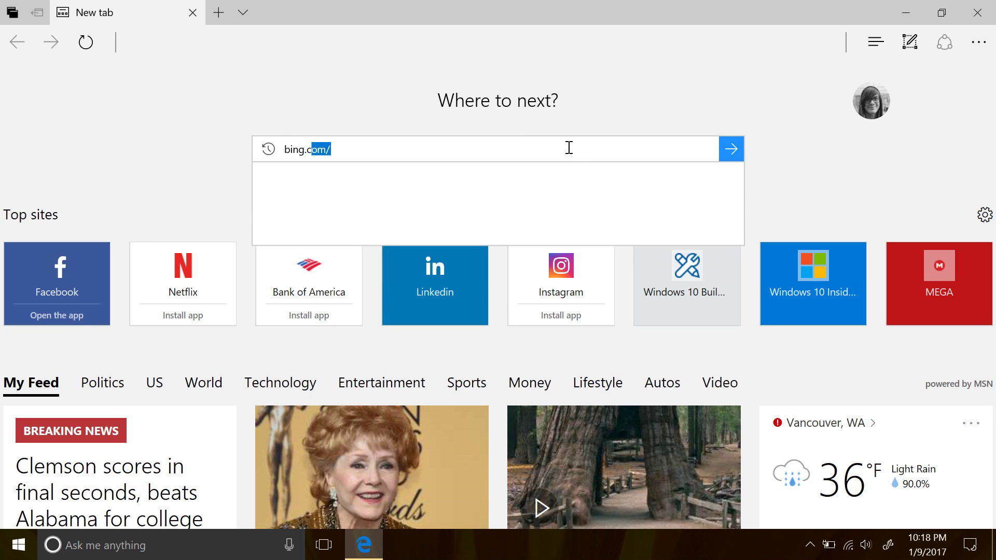
{"action": "key", "text": "Return"}
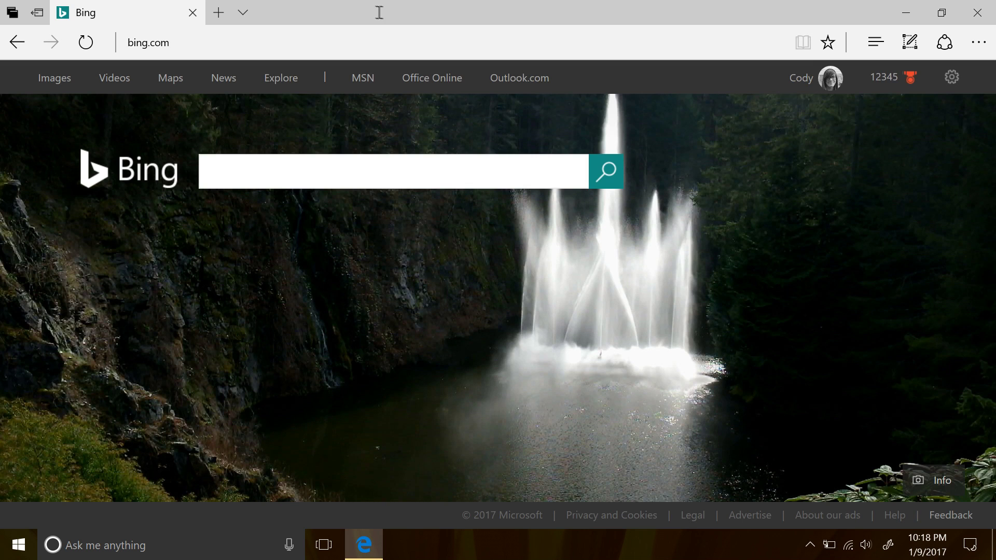
{"action": "left_click_drag", "start_coordinate": [378, 13], "coordinate": [345, 49]}
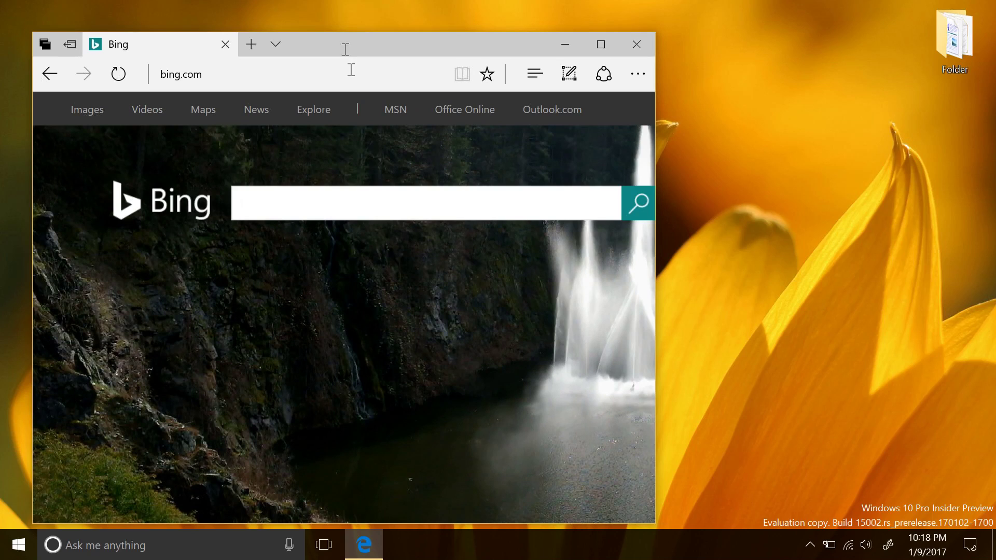
- Open a second Edge window from the taskbar icon's menu, then close it
{"action": "right_click", "coordinate": [371, 542]}
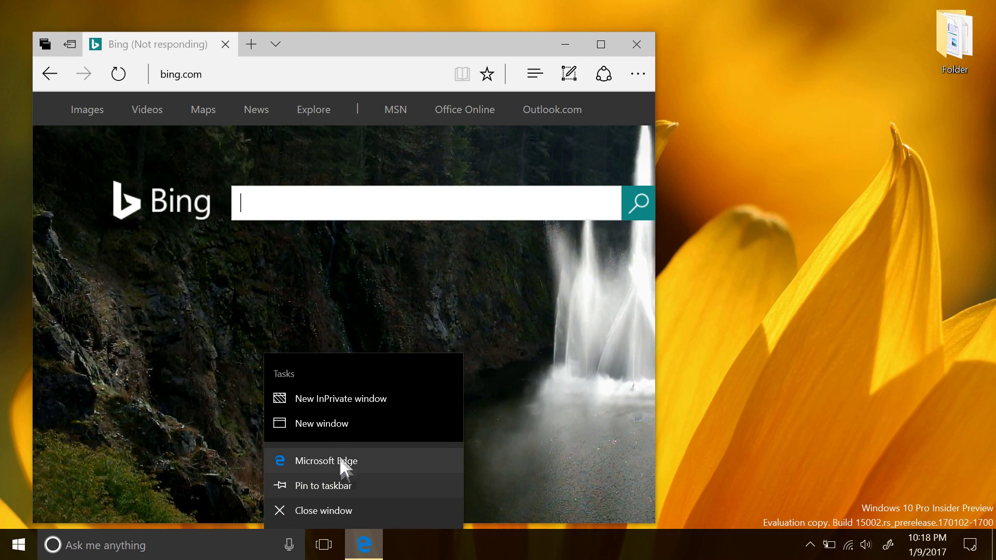
{"action": "left_click", "coordinate": [316, 423]}
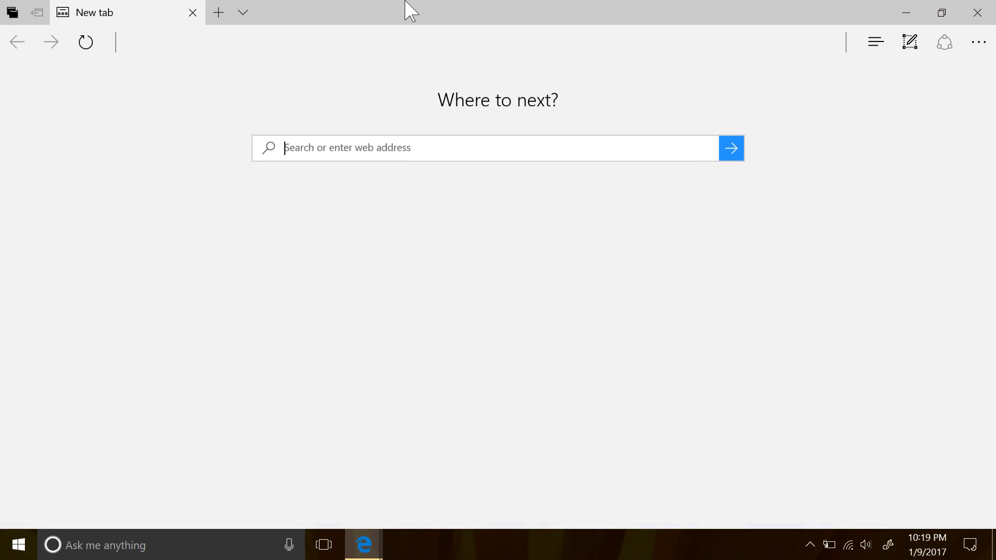
{"action": "left_click", "coordinate": [977, 12]}
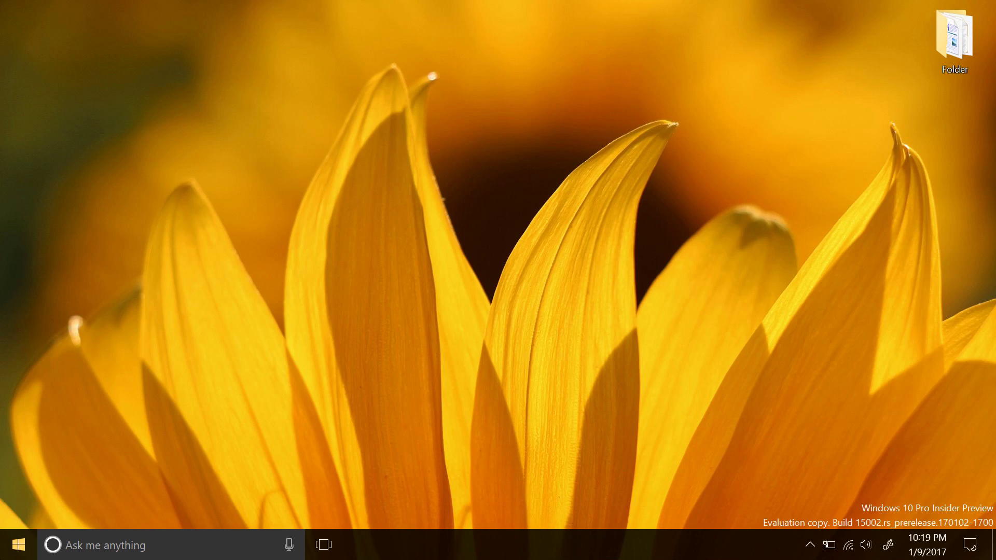
- Relaunch Edge, close the old tabs, restore the four set-aside tabs, and switch to Netflix
{"action": "left_click", "coordinate": [18, 545]}
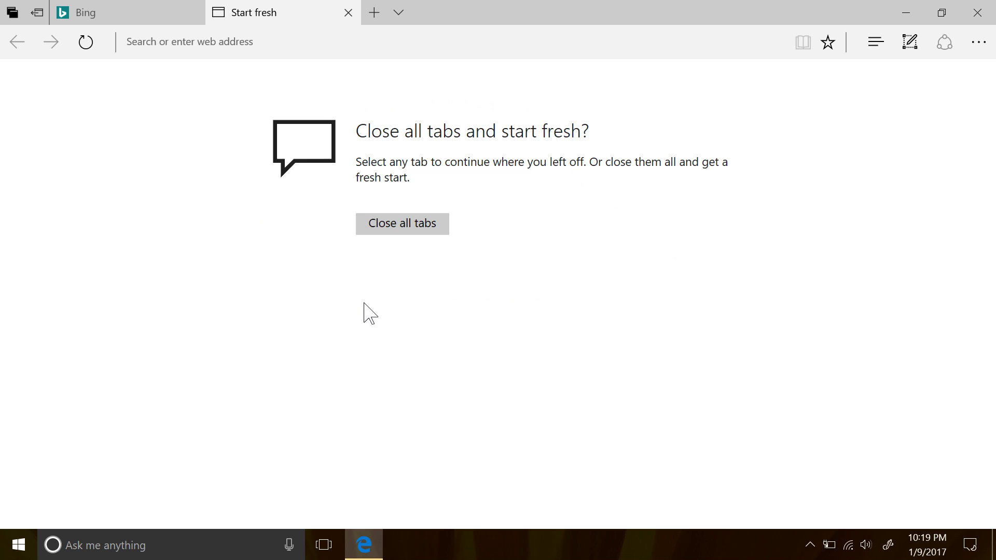
{"action": "left_click", "coordinate": [411, 238]}
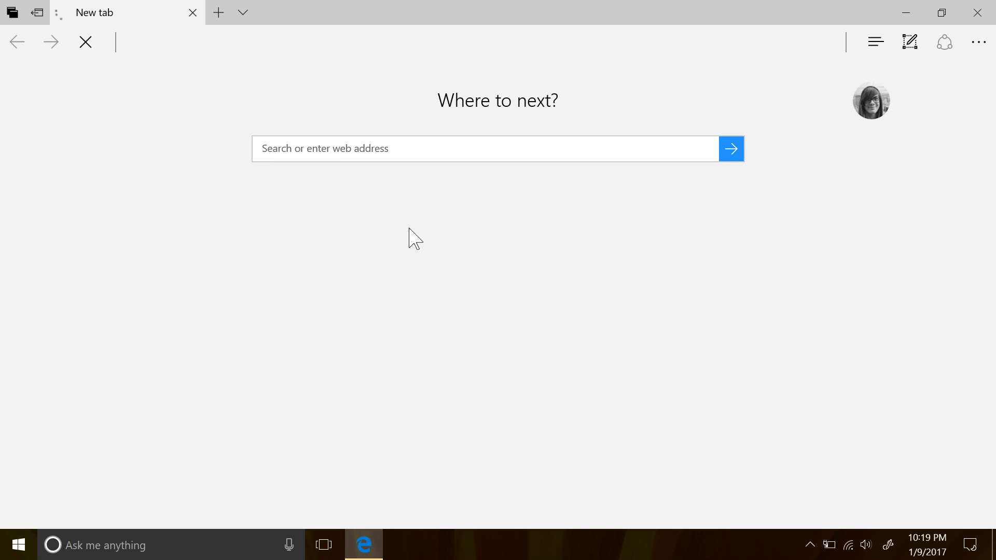
{"action": "left_click", "coordinate": [11, 12]}
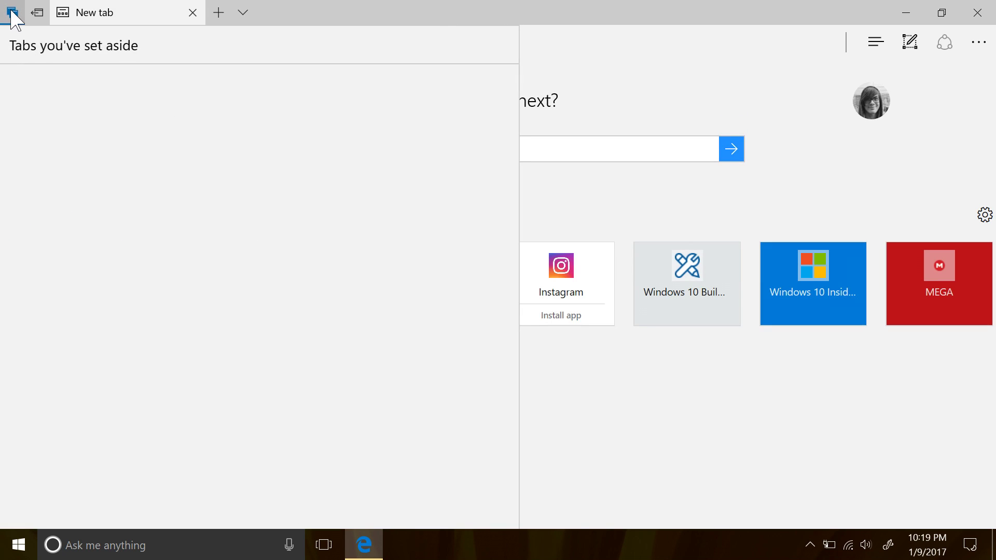
{"action": "left_click", "coordinate": [435, 93]}
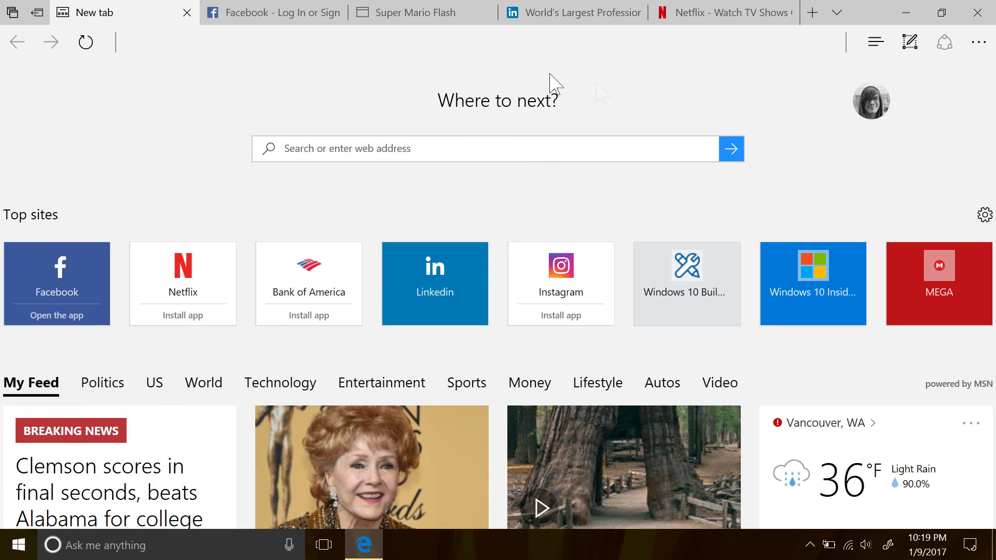
{"action": "left_click", "coordinate": [682, 12]}
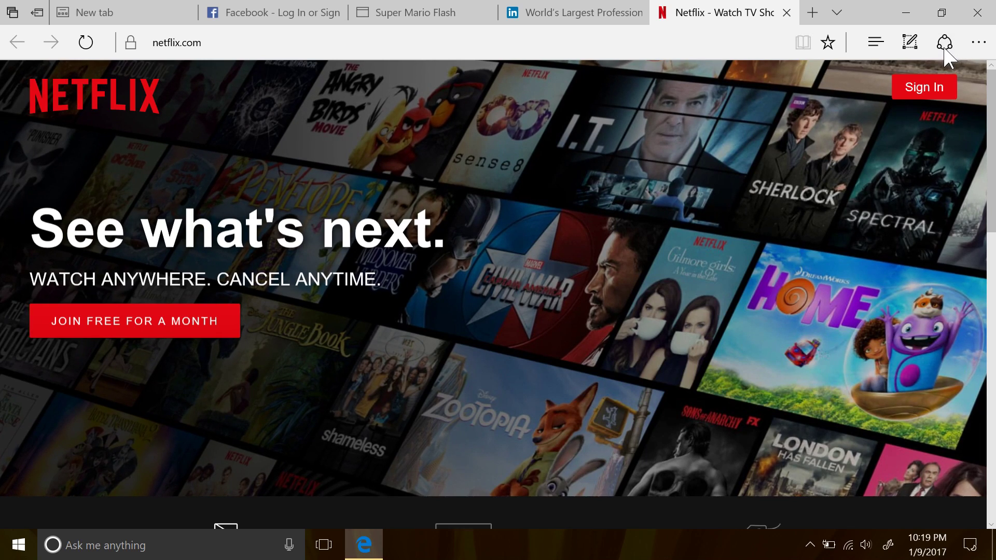
{"action": "left_click", "coordinate": [944, 47]}
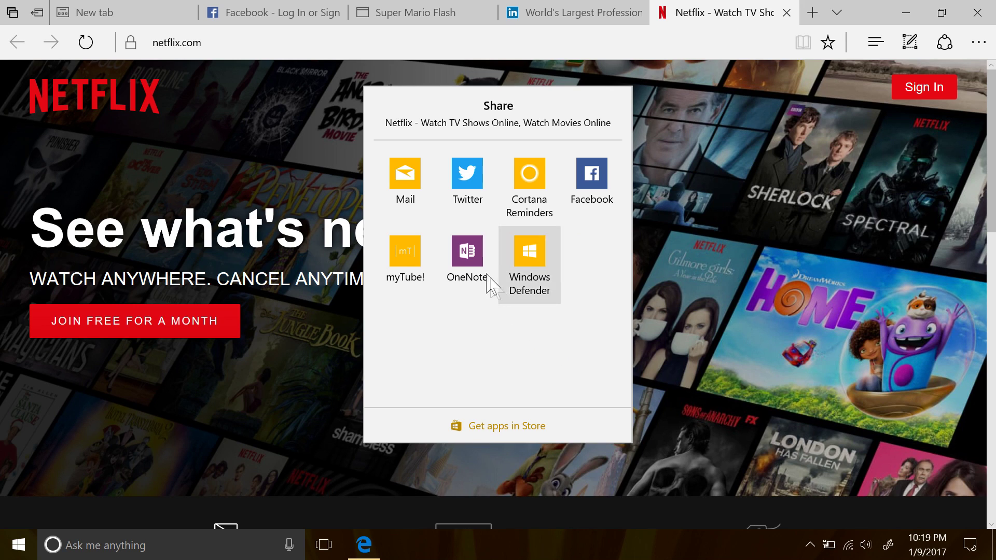
{"action": "left_click", "coordinate": [410, 189]}
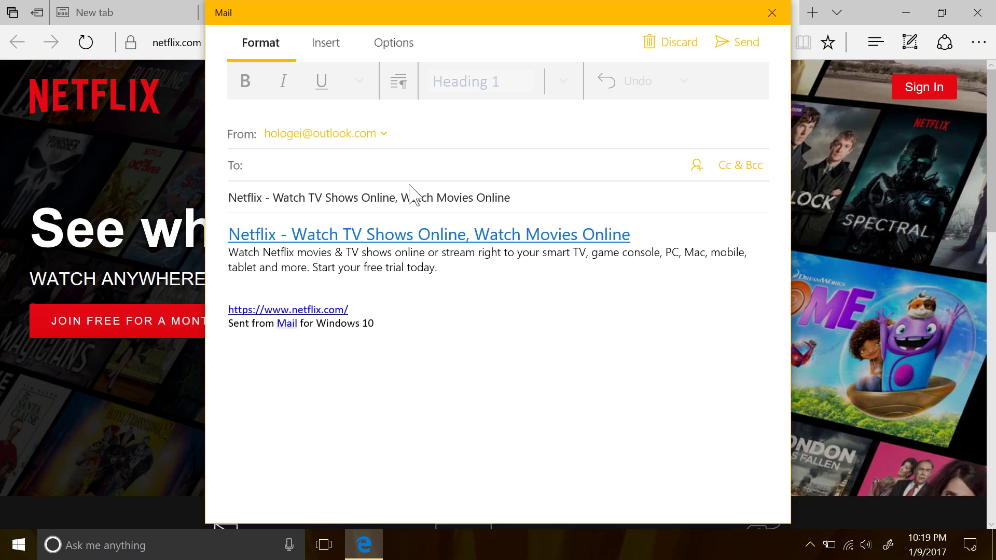
{"action": "left_click", "coordinate": [772, 12]}
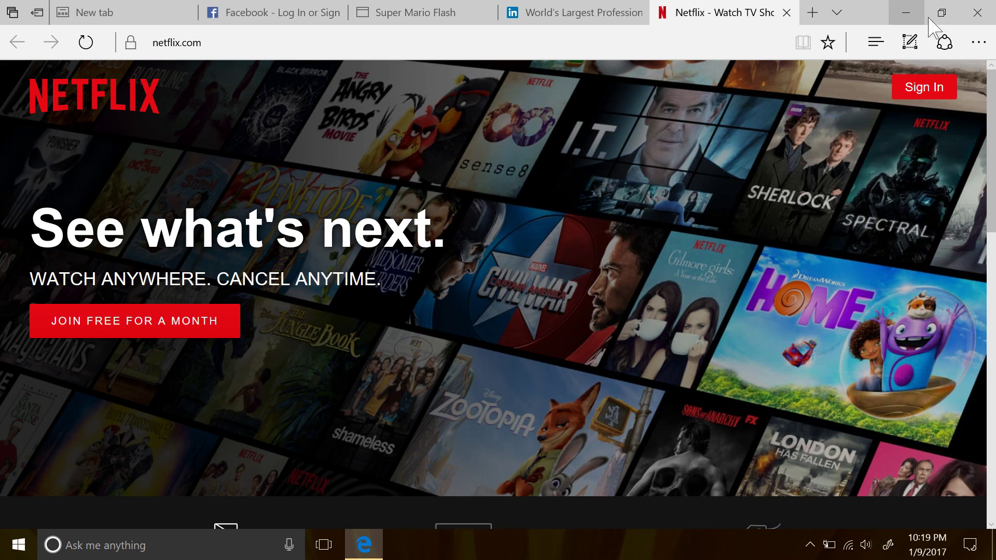
- Close Edge with all its tabs and snip the lower-right region of the screen
{"action": "left_click", "coordinate": [977, 13]}
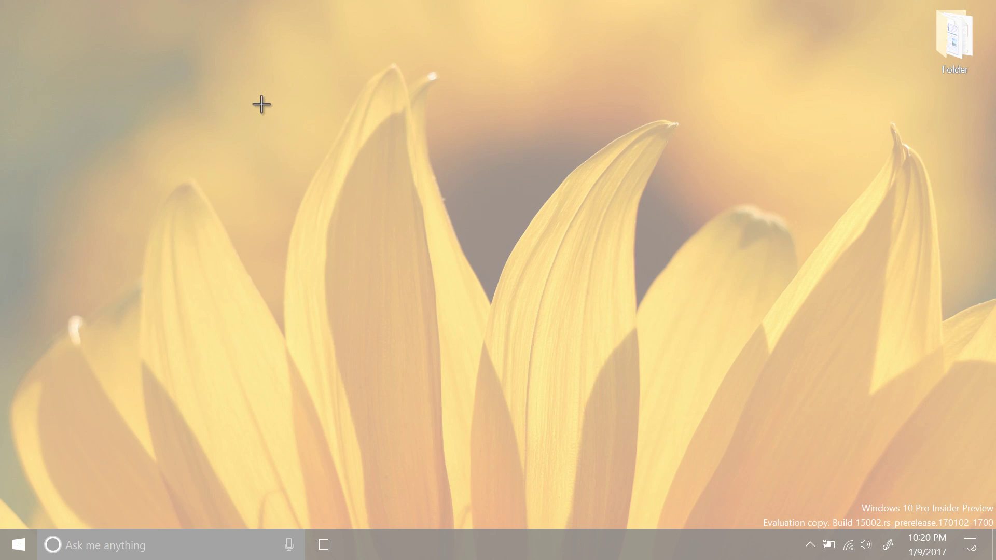
{"action": "left_click_drag", "start_coordinate": [261, 104], "coordinate": [797, 438]}
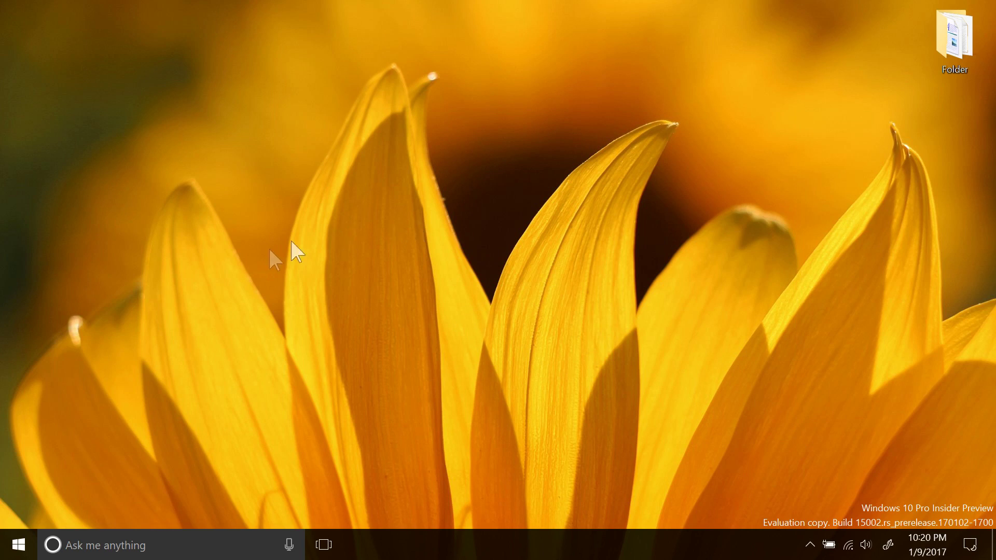
- Open Start and expand, then collapse, the existing tile folder
{"action": "left_click", "coordinate": [17, 542]}
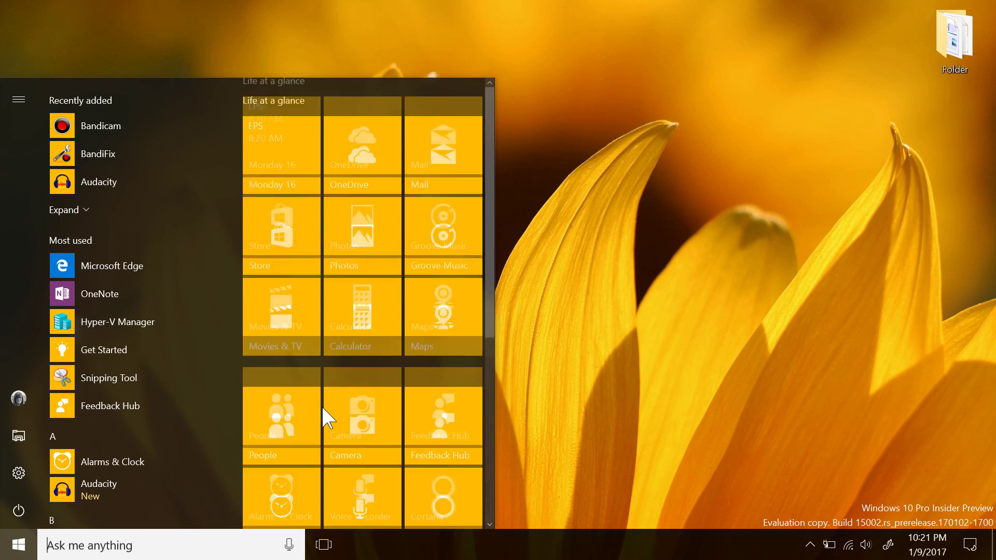
{"action": "scroll", "coordinate": [321, 405], "scroll_direction": "down", "scroll_amount": 5}
{"action": "left_click", "coordinate": [372, 303]}
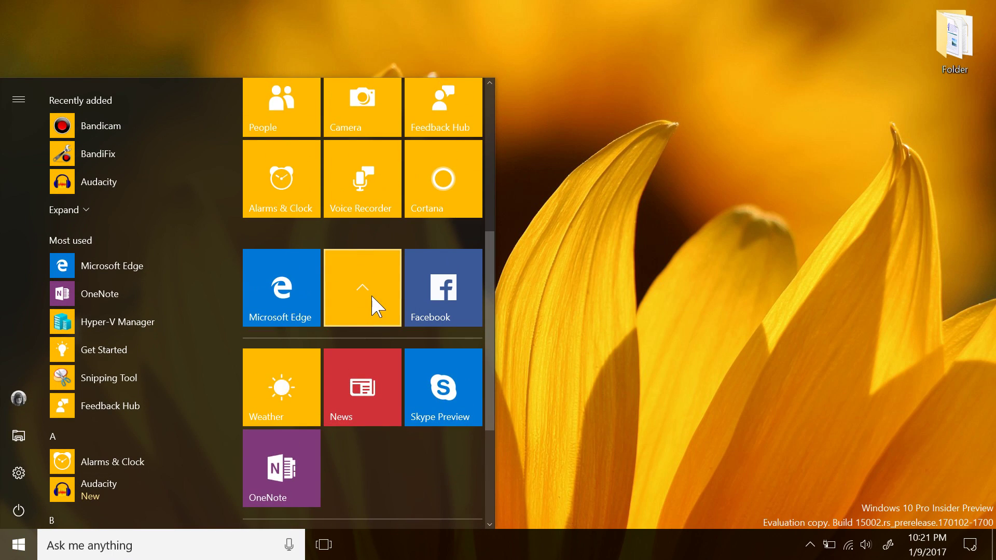
{"action": "left_click", "coordinate": [369, 290]}
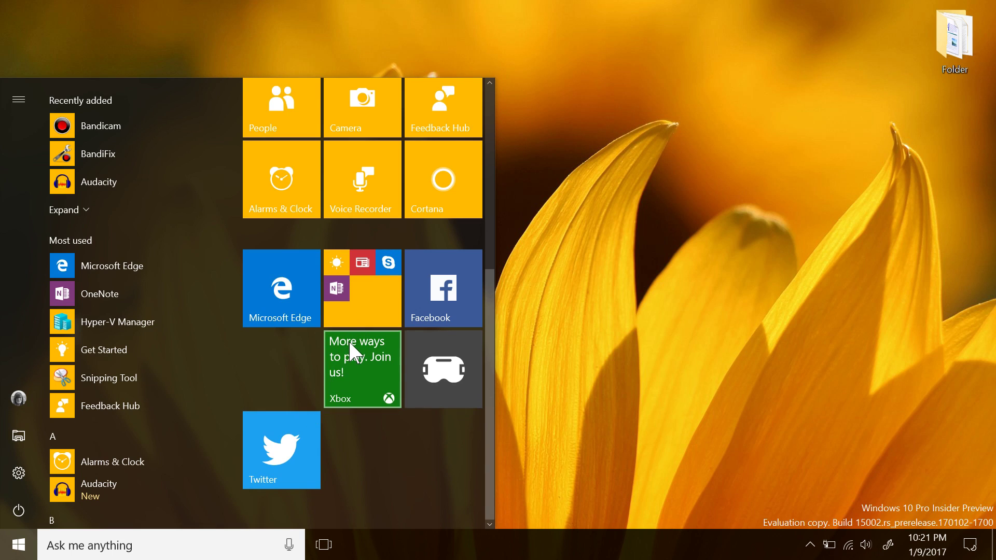
{"action": "scroll", "coordinate": [348, 345], "scroll_direction": "up", "scroll_amount": 5}
- Combine Calendar, OneDrive, Mail and Store tiles into a folder at the top of the group
{"action": "left_click_drag", "start_coordinate": [325, 156], "coordinate": [380, 163]}
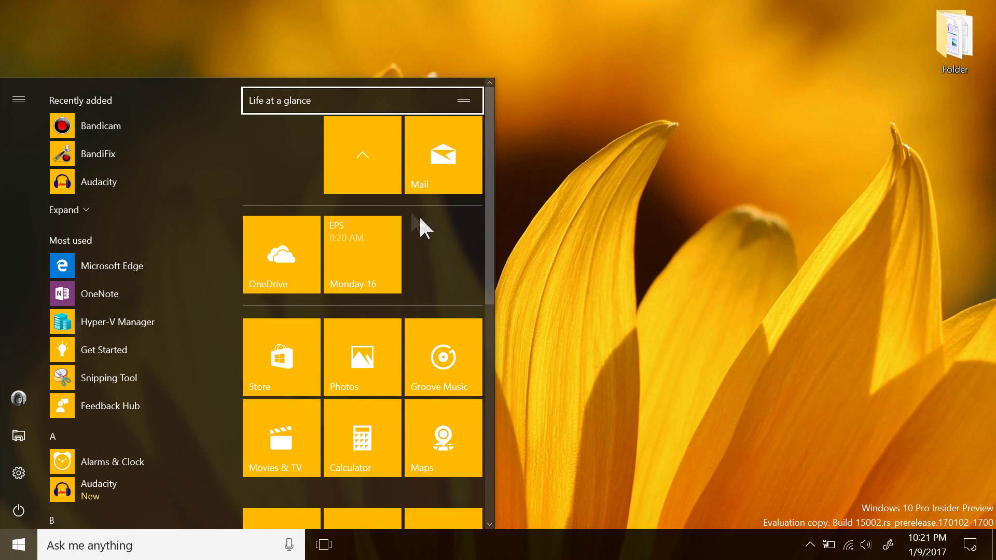
{"action": "left_click_drag", "start_coordinate": [436, 182], "coordinate": [350, 177]}
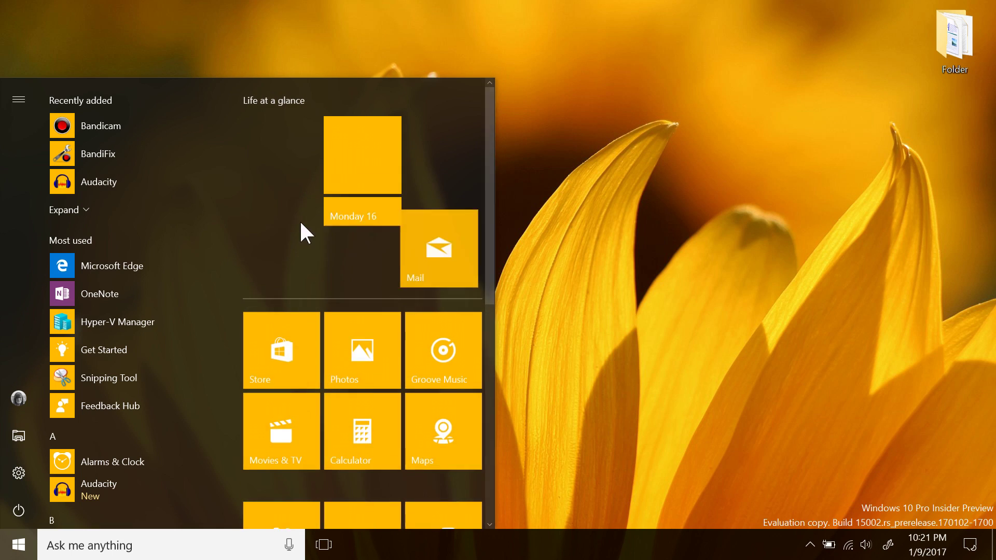
{"action": "left_click_drag", "start_coordinate": [280, 352], "coordinate": [373, 133]}
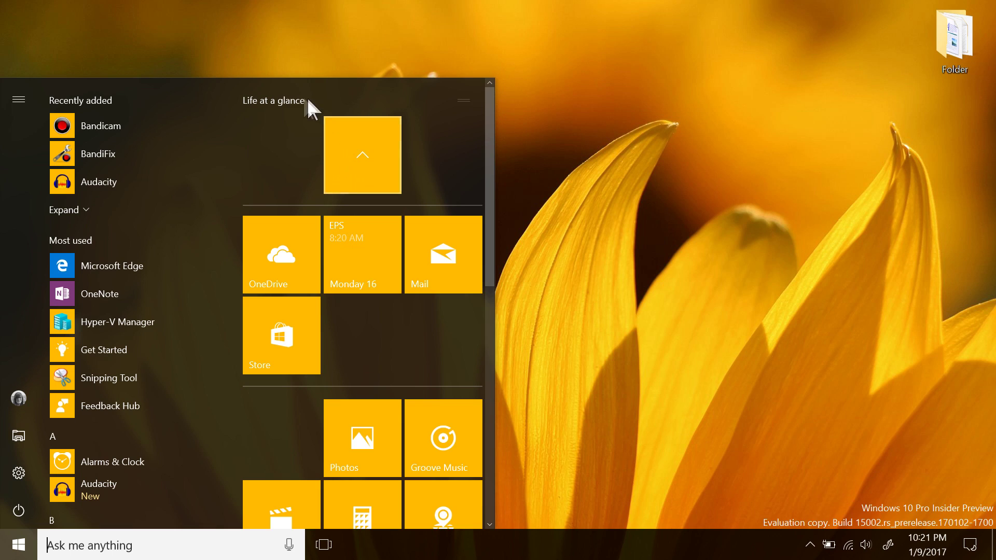
{"action": "left_click_drag", "start_coordinate": [366, 160], "coordinate": [277, 229]}
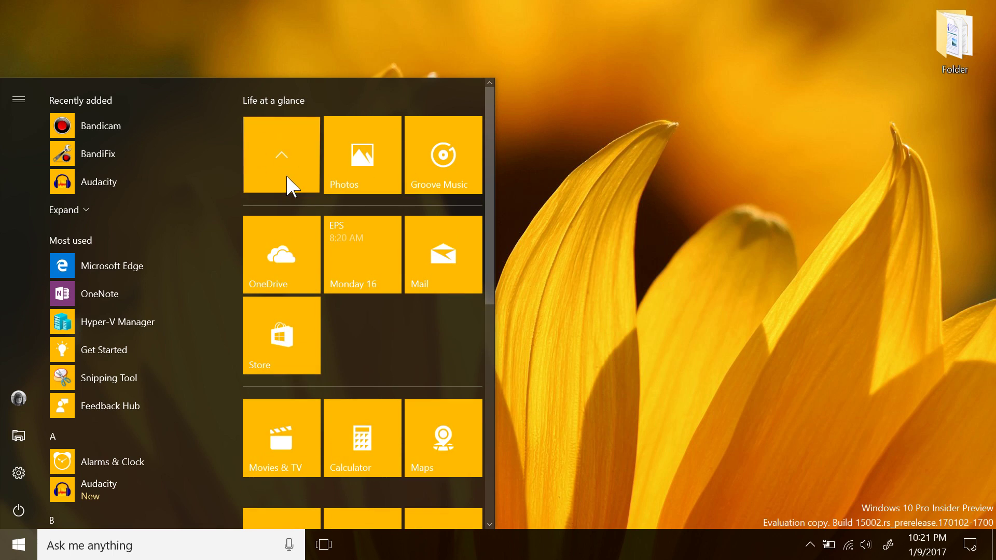
- Scroll through the app list and expand, then collapse, Windows Accessories
{"action": "scroll", "coordinate": [200, 346], "scroll_direction": "down", "scroll_amount": 15}
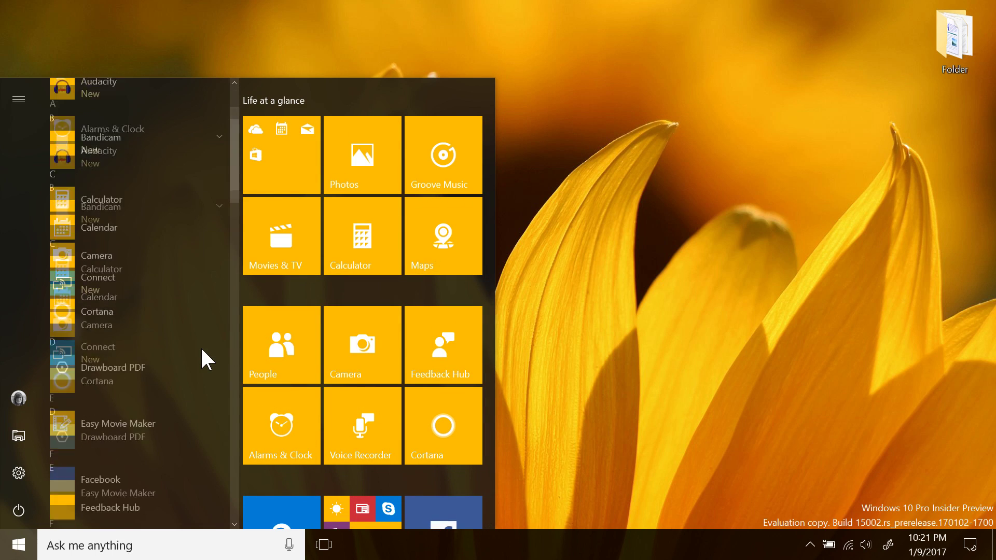
{"action": "scroll", "coordinate": [200, 347], "scroll_direction": "down", "scroll_amount": 3}
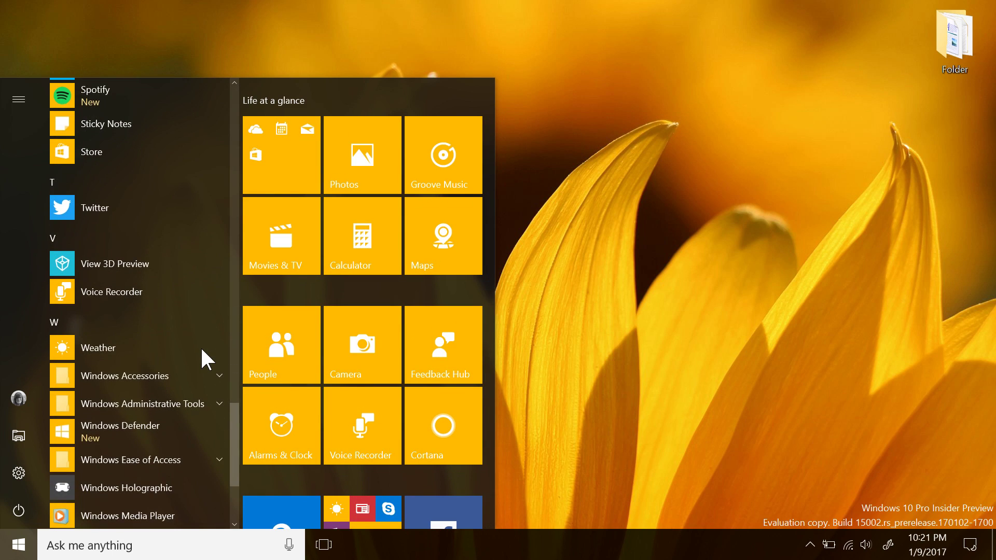
{"action": "left_click", "coordinate": [134, 375]}
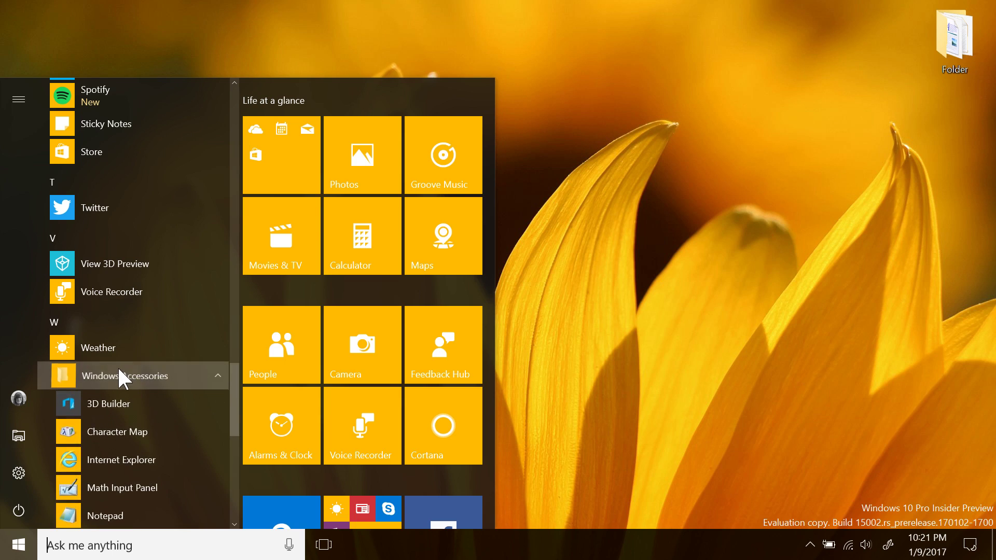
{"action": "left_click", "coordinate": [117, 373]}
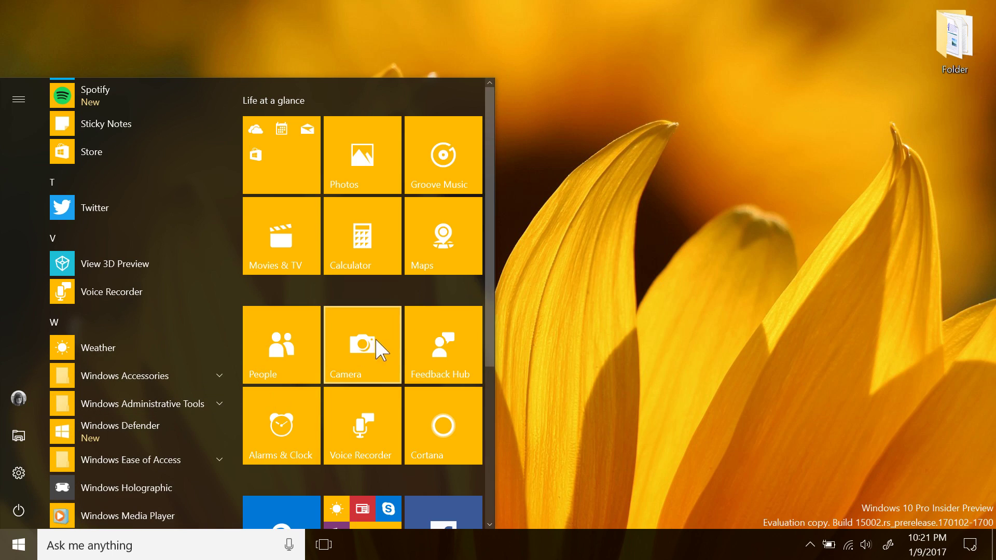
{"action": "scroll", "coordinate": [176, 369], "scroll_direction": "down", "scroll_amount": 3}
{"action": "scroll", "coordinate": [177, 369], "scroll_direction": "up", "scroll_amount": 5}
{"action": "scroll", "coordinate": [176, 361], "scroll_direction": "up", "scroll_amount": 15}
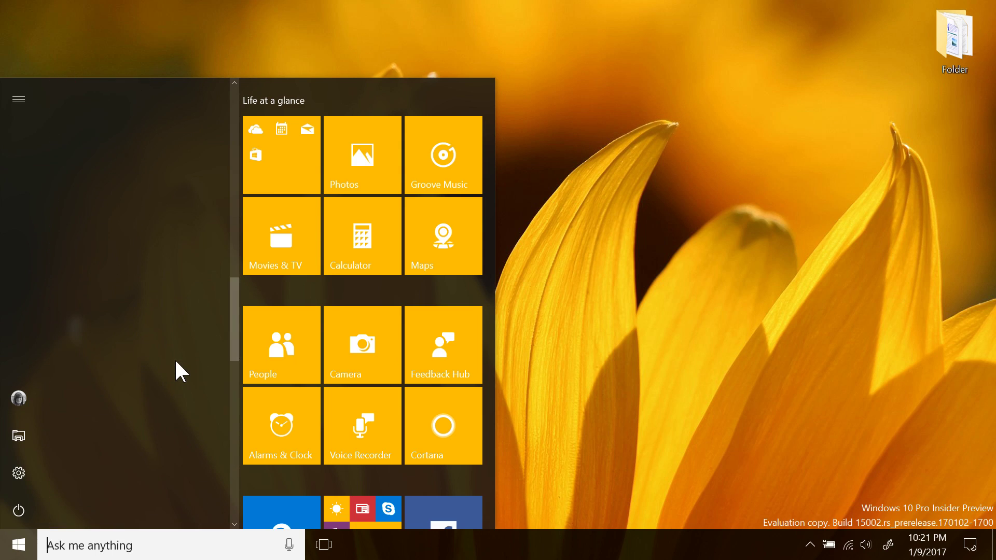
{"action": "scroll", "coordinate": [149, 454], "scroll_direction": "down", "scroll_amount": 15}
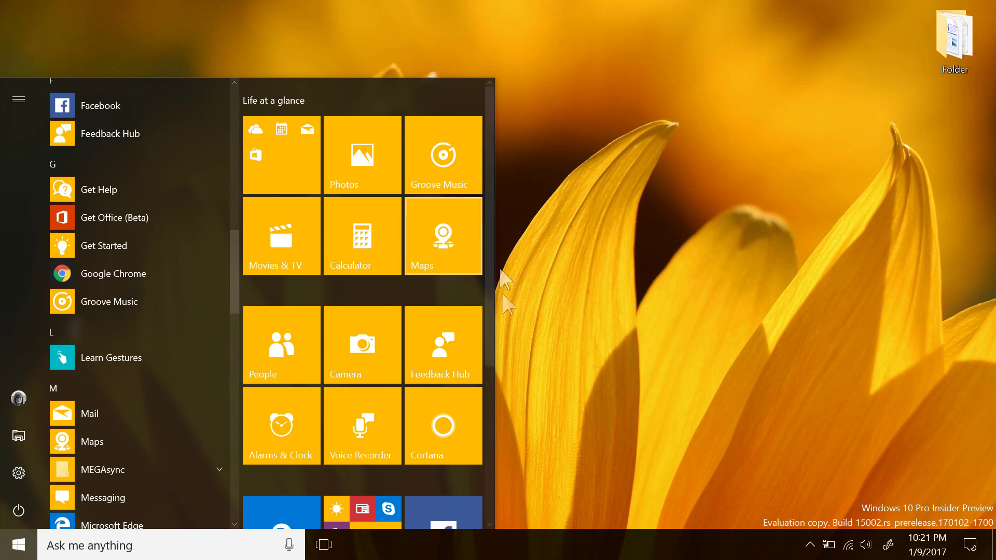
{"action": "scroll", "coordinate": [355, 332], "scroll_direction": "down", "scroll_amount": 5}
{"action": "scroll", "coordinate": [354, 331], "scroll_direction": "up", "scroll_amount": 5}
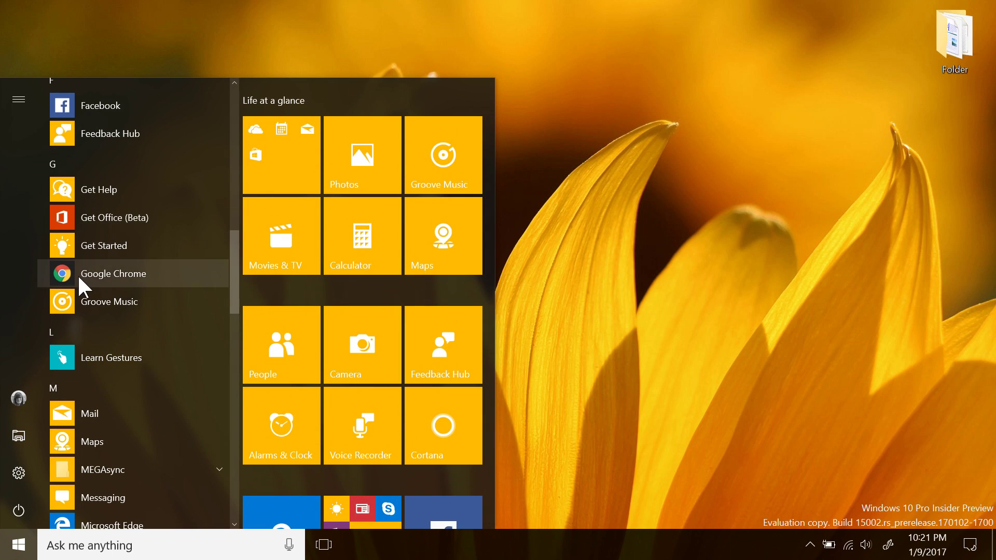
- Pin Google Chrome as a tile, try adding Groove Music, then close Start
{"action": "left_click_drag", "start_coordinate": [82, 282], "coordinate": [336, 358]}
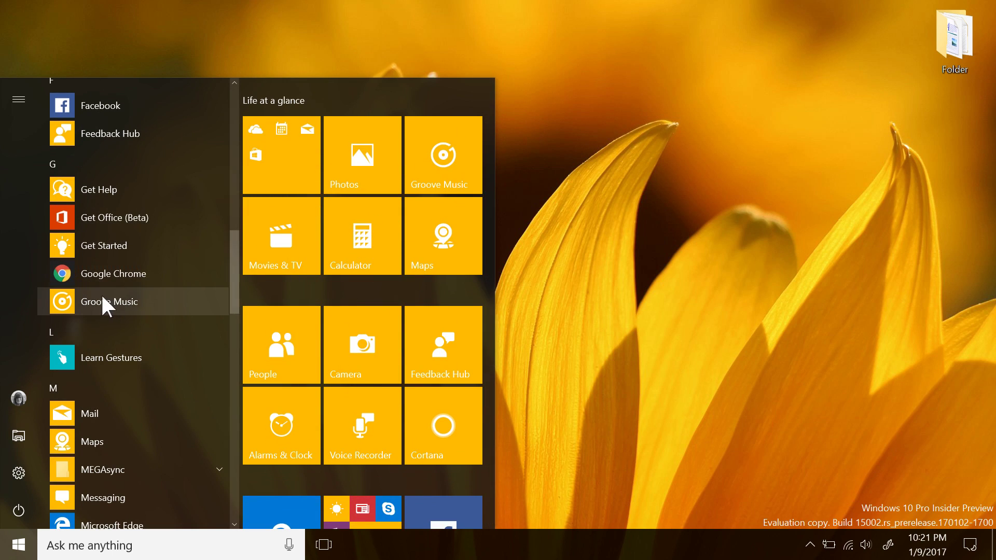
{"action": "left_click_drag", "start_coordinate": [102, 299], "coordinate": [162, 244]}
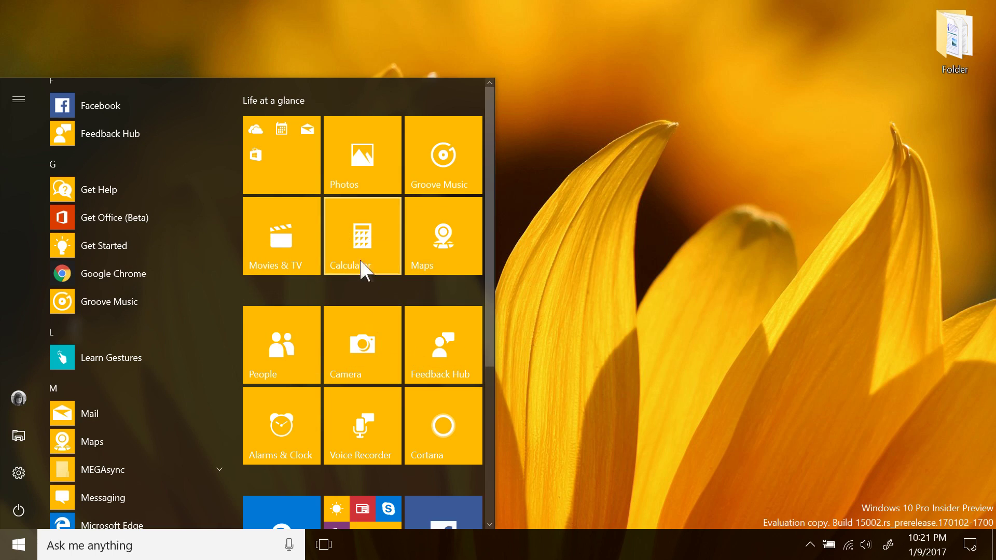
{"action": "scroll", "coordinate": [175, 235], "scroll_direction": "up", "scroll_amount": 10}
{"action": "left_click", "coordinate": [664, 230]}
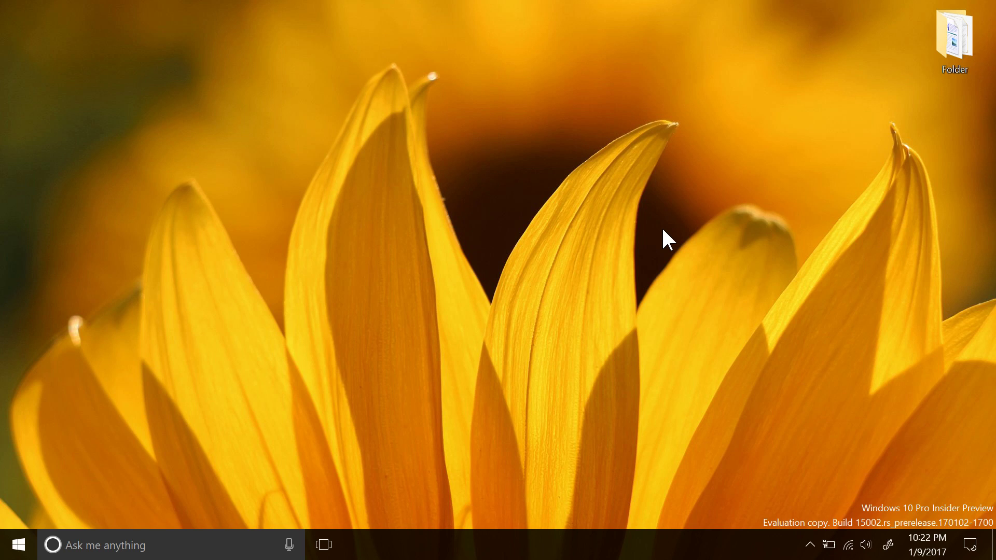
- Bring up the Start menu with the Windows key
{"action": "key", "text": "super"}
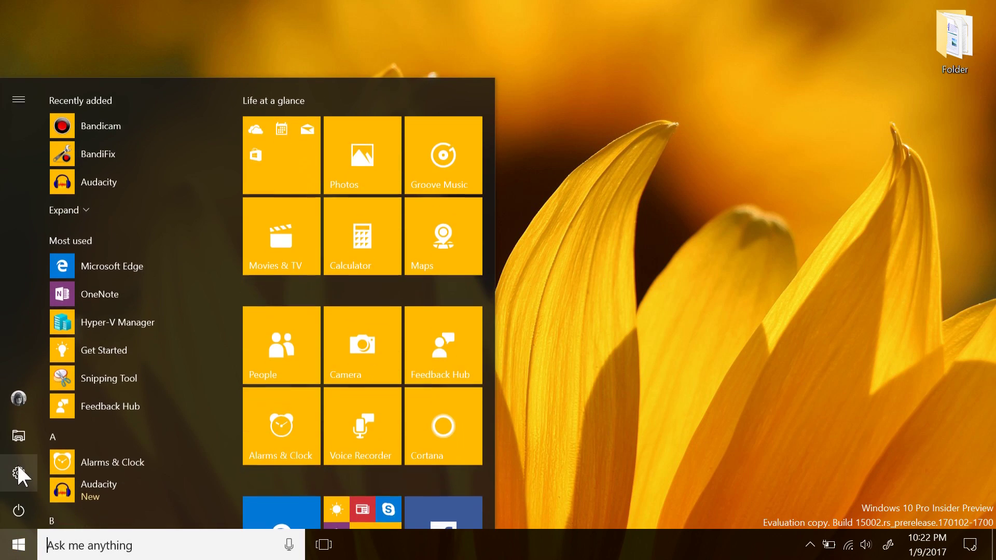
- Open Settings > Devices, view and close Devices and Printers, then return to Settings home
{"action": "left_click", "coordinate": [18, 470]}
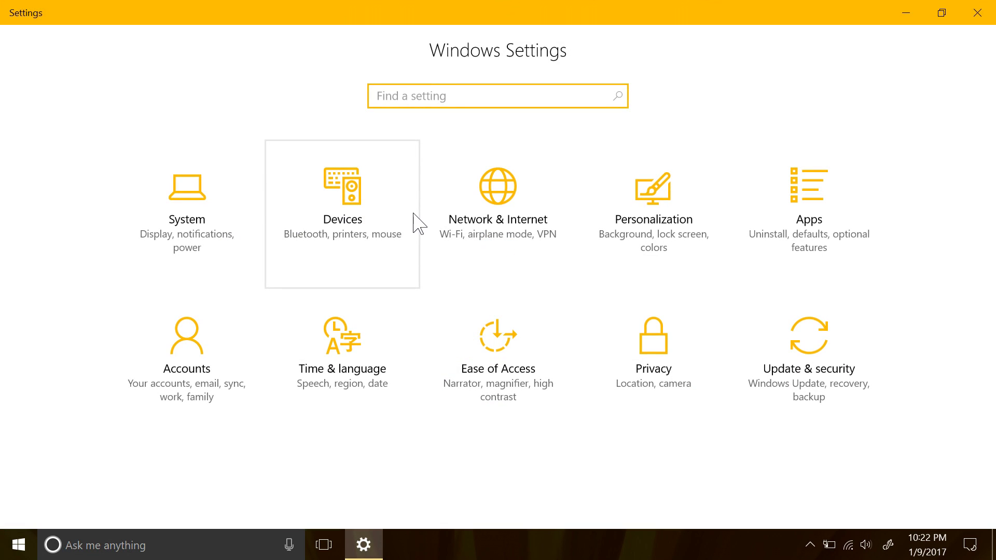
{"action": "left_click", "coordinate": [418, 223]}
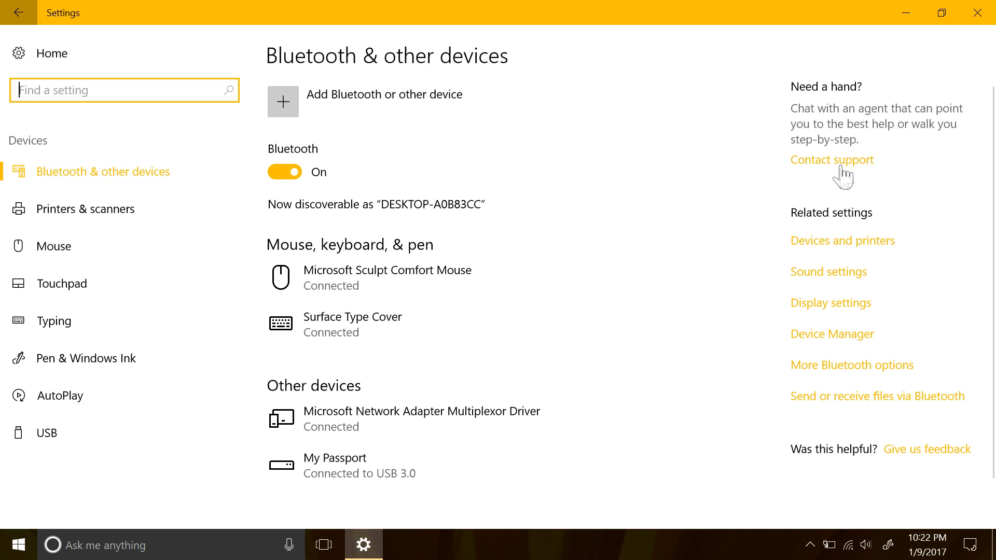
{"action": "left_click", "coordinate": [832, 249]}
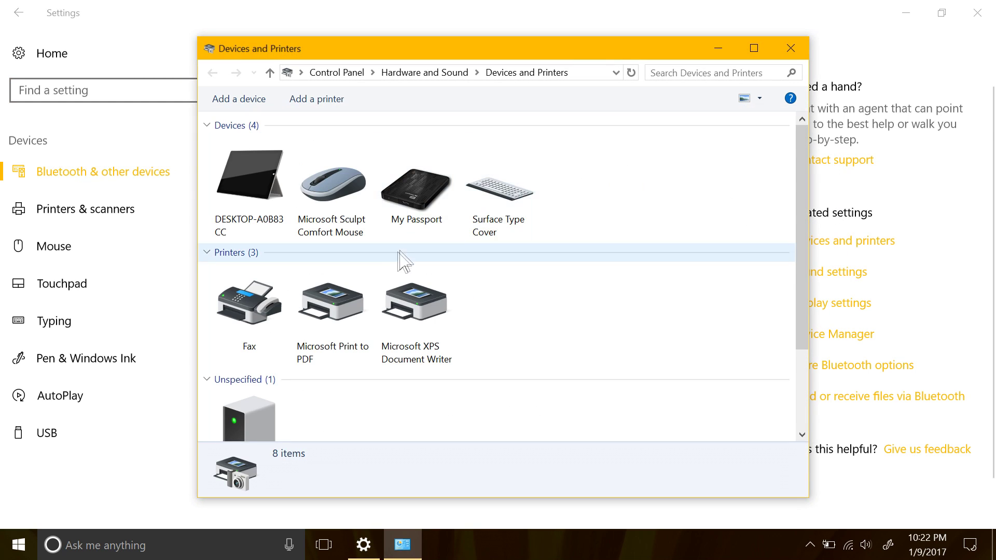
{"action": "left_click", "coordinate": [790, 48]}
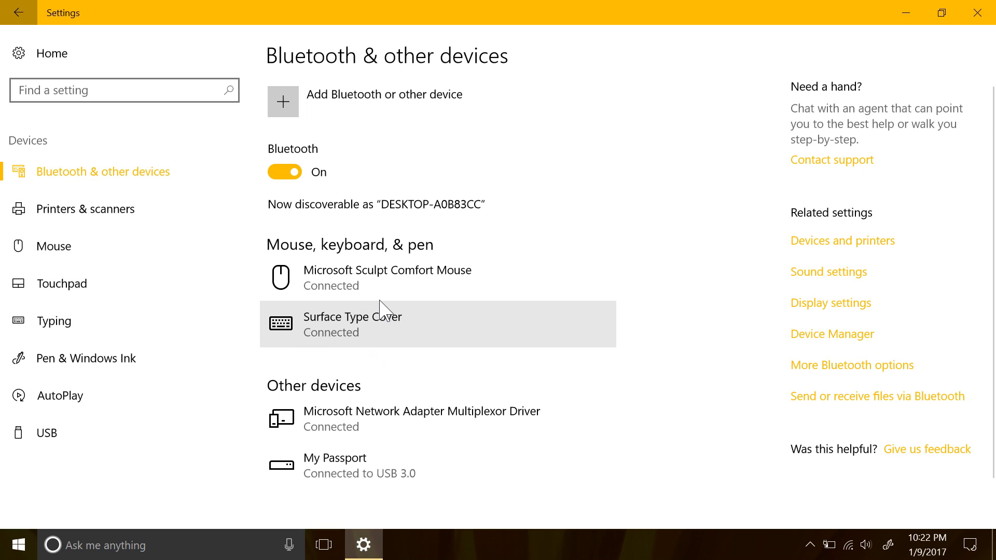
{"action": "left_click", "coordinate": [113, 66]}
- Open System > Display and check the Resolution list, keeping 1920 × 1080
{"action": "left_click", "coordinate": [163, 178]}
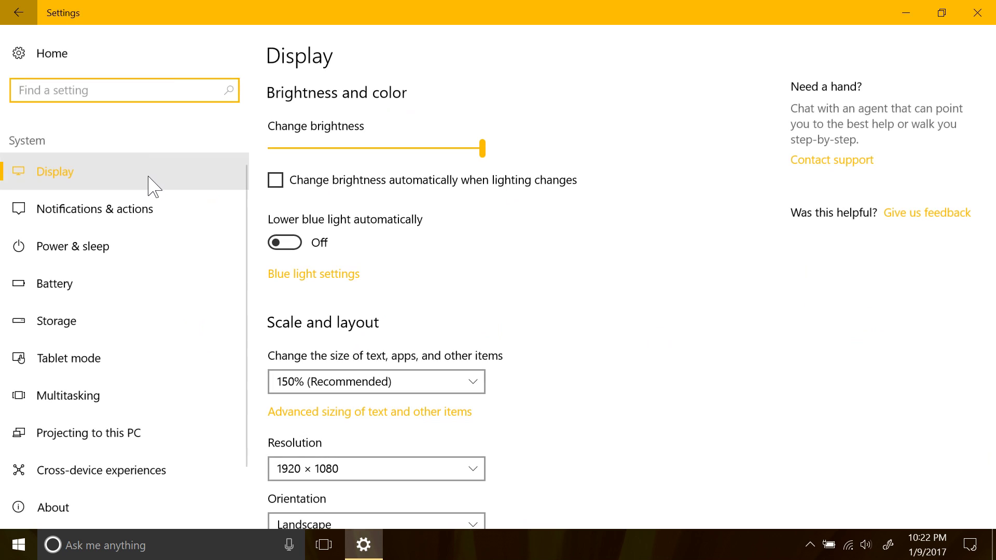
{"action": "scroll", "coordinate": [422, 314], "scroll_direction": "down", "scroll_amount": 5}
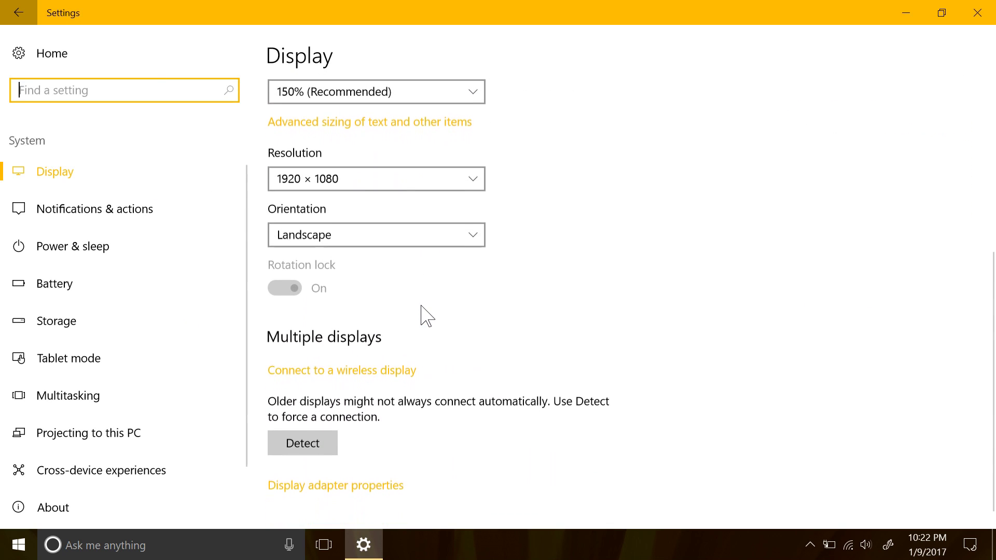
{"action": "scroll", "coordinate": [422, 314], "scroll_direction": "down", "scroll_amount": 1}
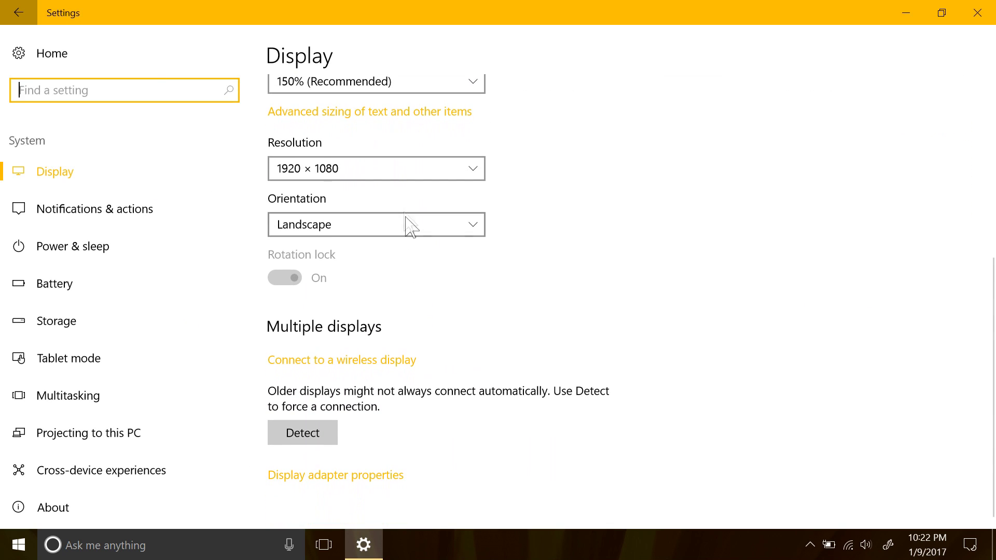
{"action": "left_click", "coordinate": [397, 174]}
{"action": "scroll", "coordinate": [403, 184], "scroll_direction": "up", "scroll_amount": 1}
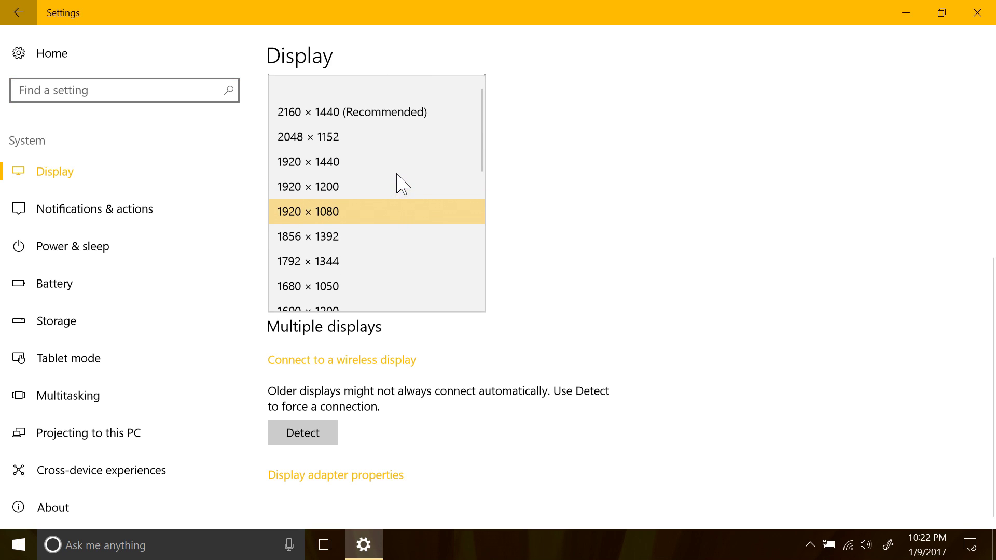
{"action": "scroll", "coordinate": [403, 185], "scroll_direction": "down", "scroll_amount": 3}
{"action": "scroll", "coordinate": [403, 184], "scroll_direction": "up", "scroll_amount": 3}
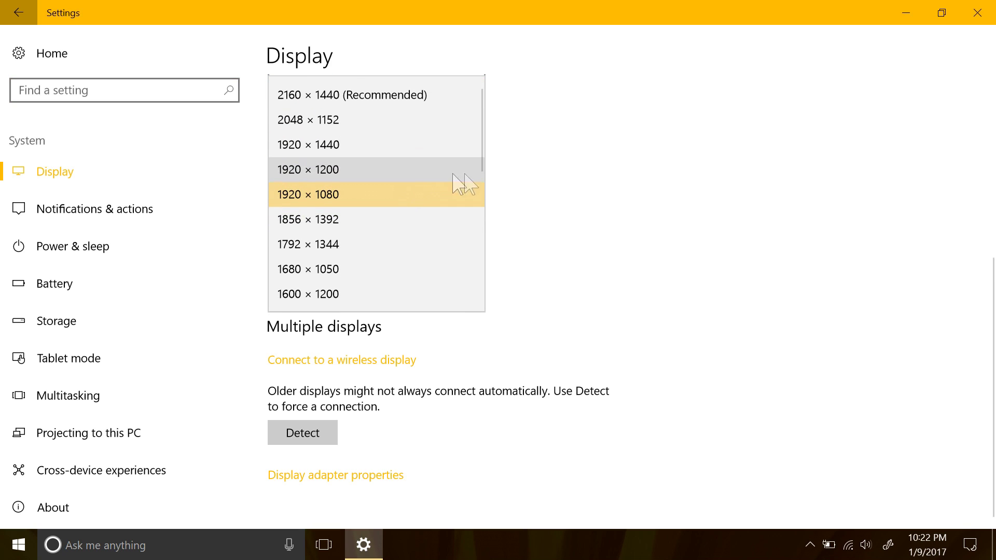
{"action": "left_click", "coordinate": [534, 186]}
- Toggle Lower blue light automatically on and back off, then open Blue light settings
{"action": "scroll", "coordinate": [534, 185], "scroll_direction": "up", "scroll_amount": 5}
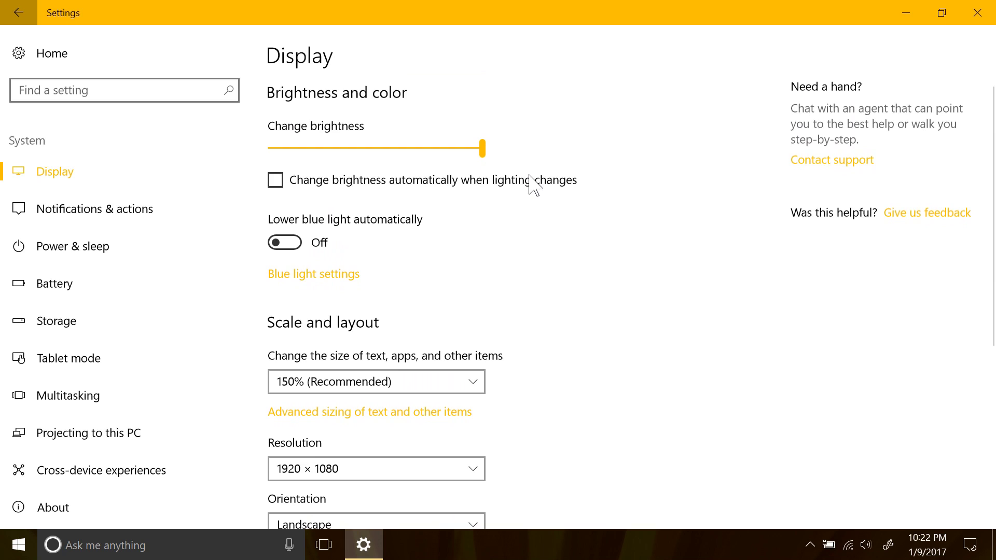
{"action": "left_click", "coordinate": [287, 243]}
{"action": "left_click", "coordinate": [286, 244]}
{"action": "left_click", "coordinate": [322, 275]}
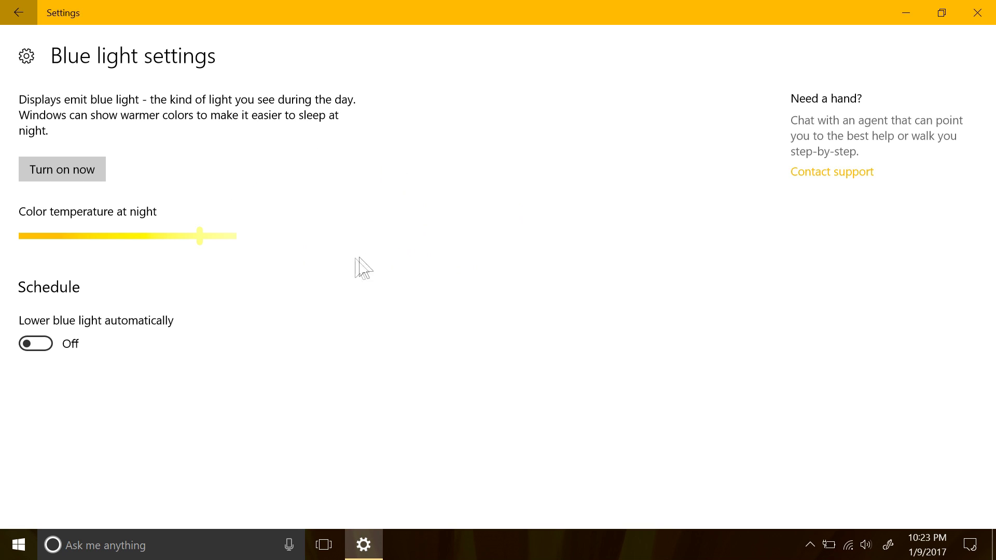
- Turn the blue light filter on, make the night colour temperature less warm, then turn it off
{"action": "left_click", "coordinate": [70, 179]}
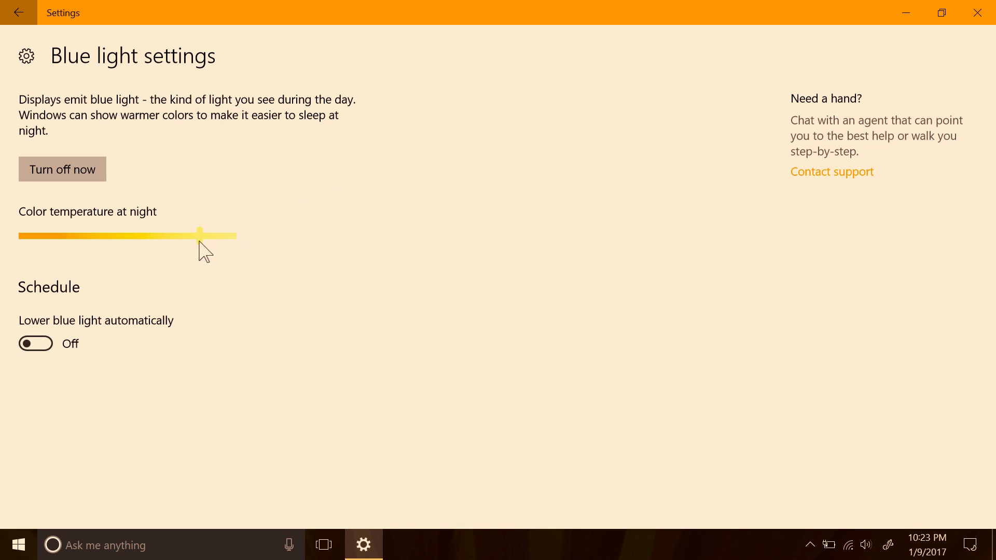
{"action": "left_click_drag", "start_coordinate": [199, 241], "coordinate": [216, 256]}
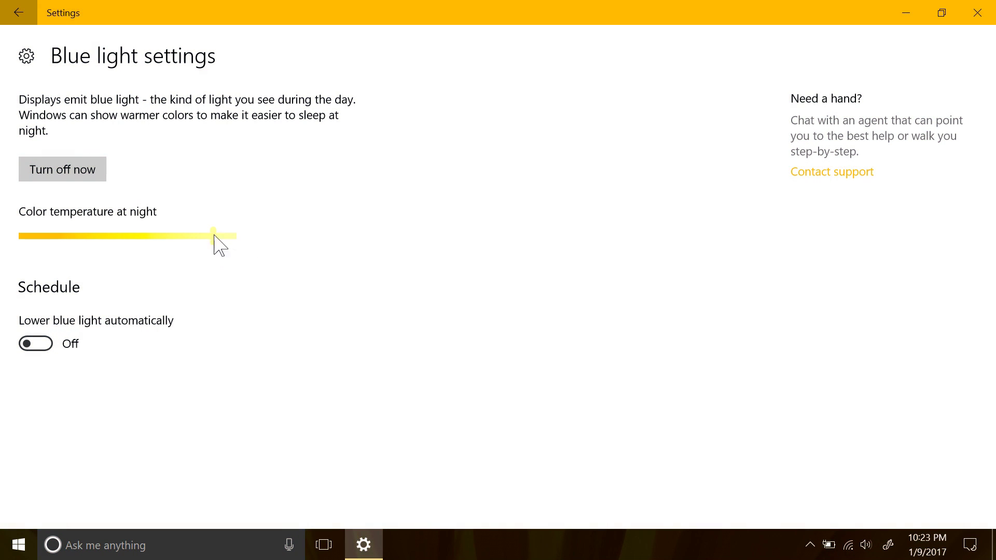
{"action": "left_click", "coordinate": [83, 171]}
- Go from Settings home to Personalization > Themes and browse the available themes
{"action": "left_click", "coordinate": [26, 55]}
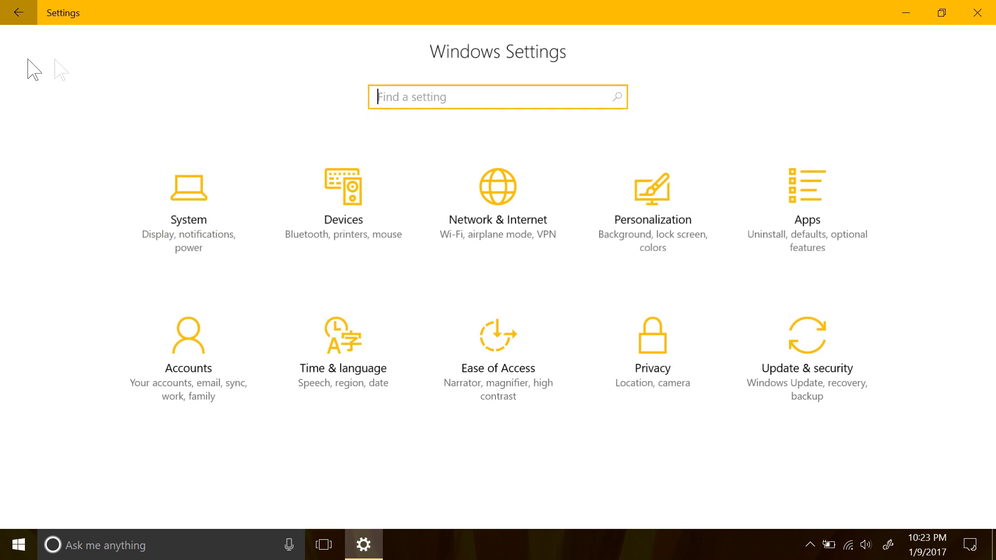
{"action": "left_click", "coordinate": [616, 198]}
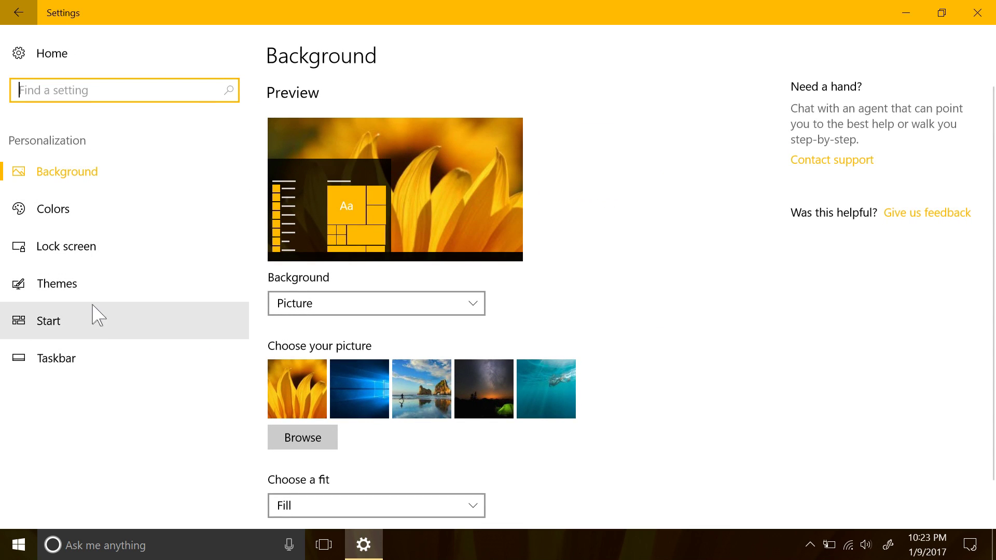
{"action": "left_click", "coordinate": [83, 285]}
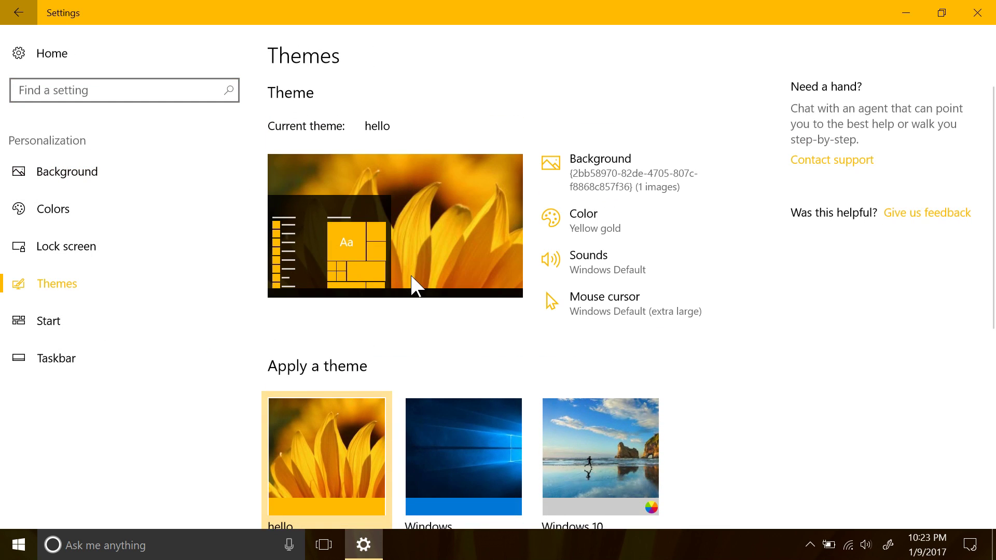
{"action": "scroll", "coordinate": [412, 277], "scroll_direction": "down", "scroll_amount": 5}
{"action": "scroll", "coordinate": [413, 280], "scroll_direction": "up", "scroll_amount": 4}
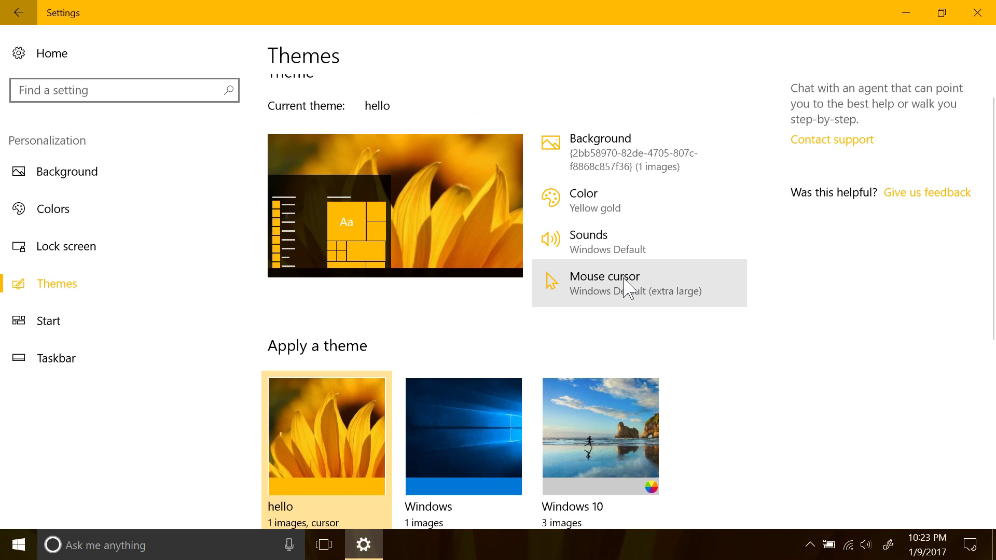
{"action": "scroll", "coordinate": [625, 275], "scroll_direction": "up", "scroll_amount": 1}
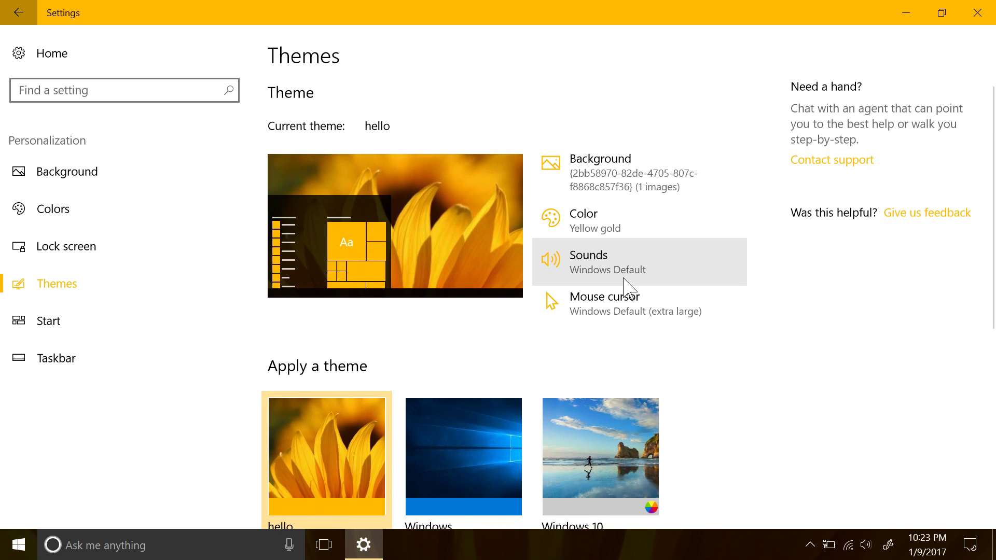
{"action": "scroll", "coordinate": [529, 340], "scroll_direction": "down", "scroll_amount": 6}
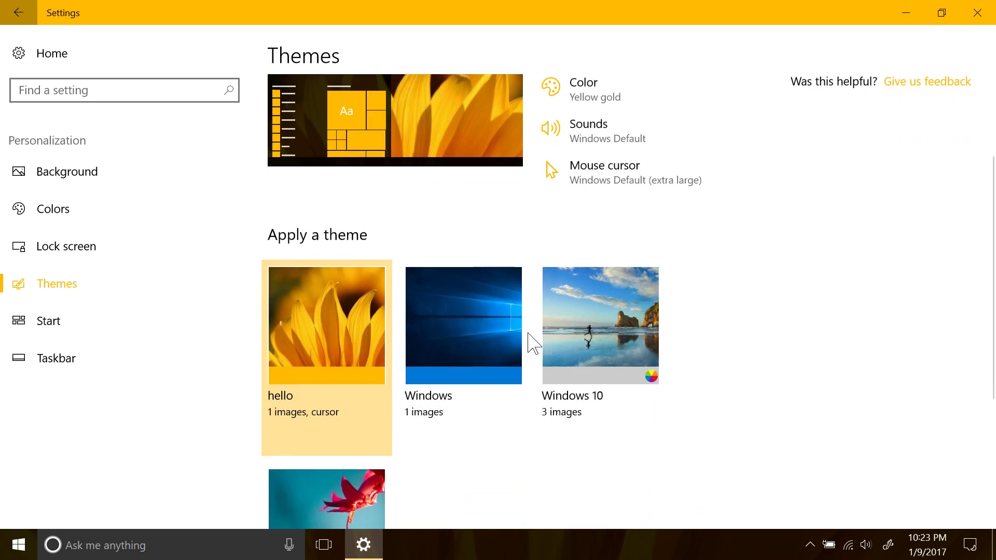
- Apply the Flowers theme, then restore the hello theme with the window maximized again
{"action": "left_click", "coordinate": [333, 330]}
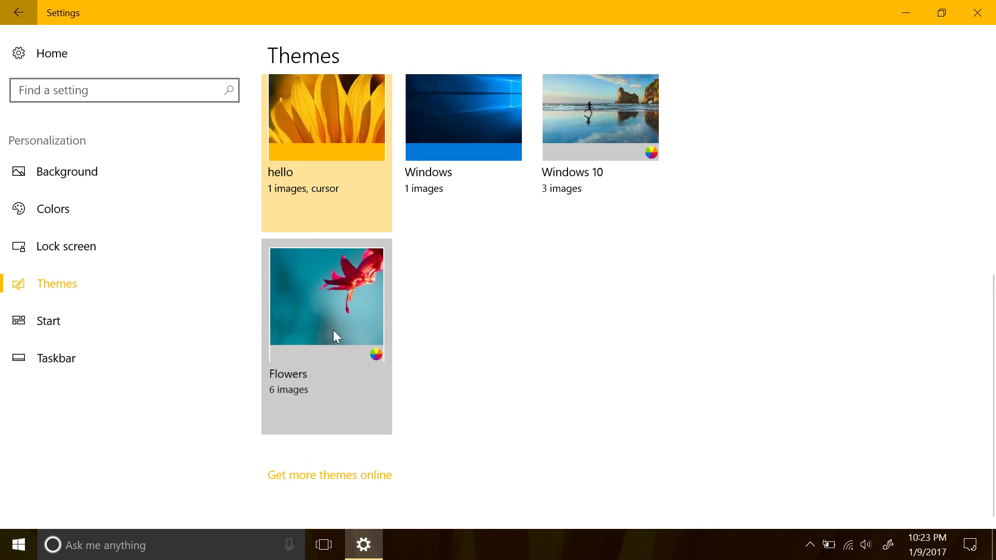
{"action": "left_click_drag", "start_coordinate": [384, 13], "coordinate": [562, 77]}
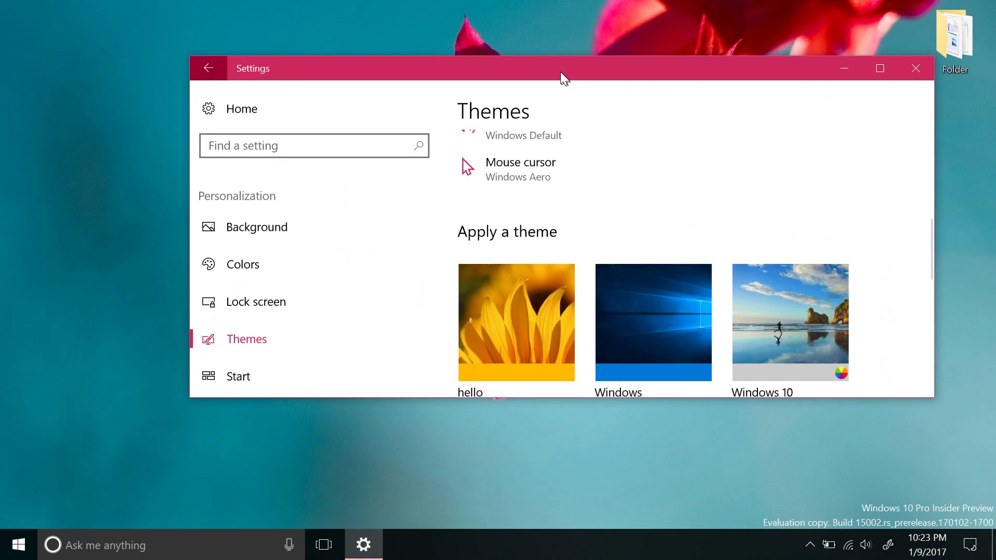
{"action": "left_click", "coordinate": [506, 325]}
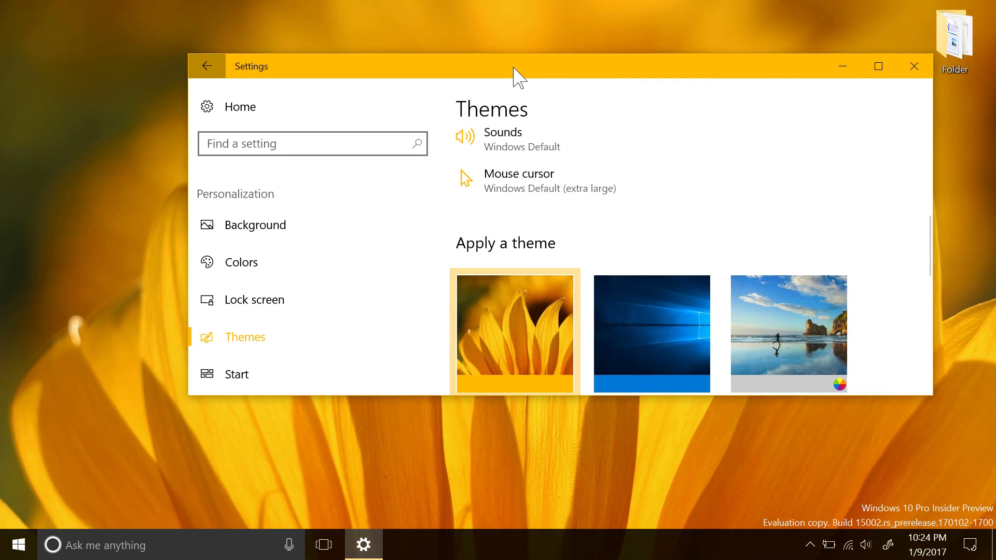
{"action": "left_click_drag", "start_coordinate": [515, 74], "coordinate": [509, 9]}
{"action": "left_click", "coordinate": [190, 209]}
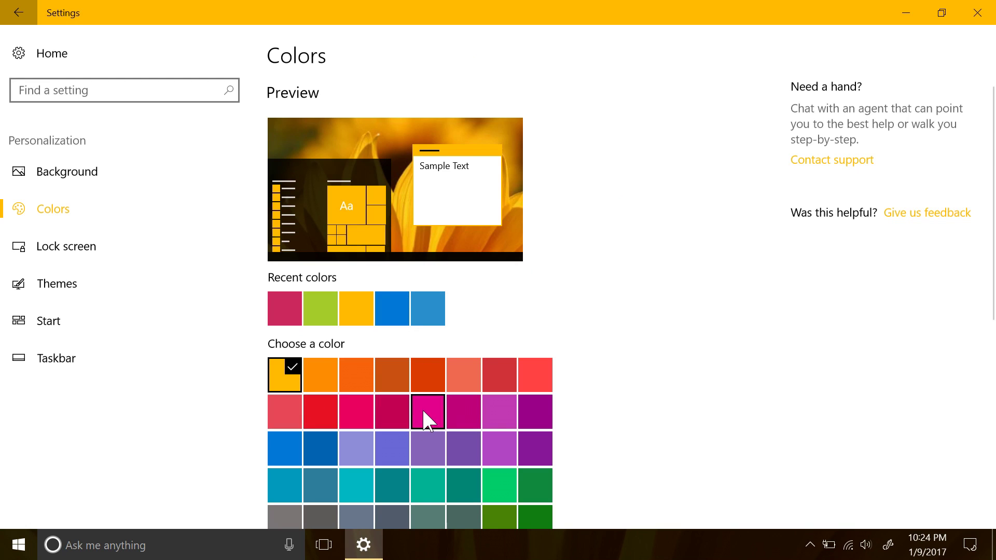
- Preview a magenta accent, revert to yellow gold, scroll the Colors options, and close Settings
{"action": "left_click", "coordinate": [422, 410]}
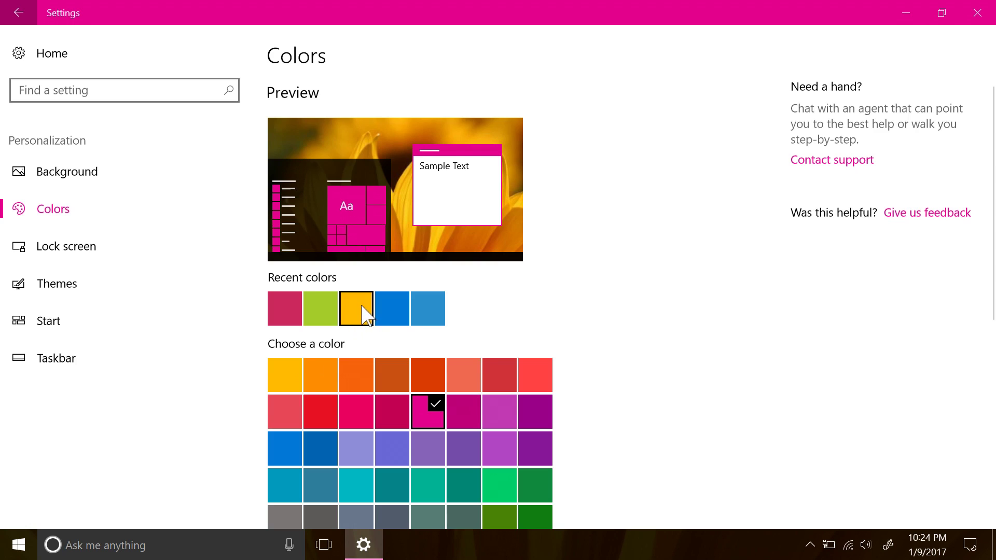
{"action": "left_click", "coordinate": [289, 379]}
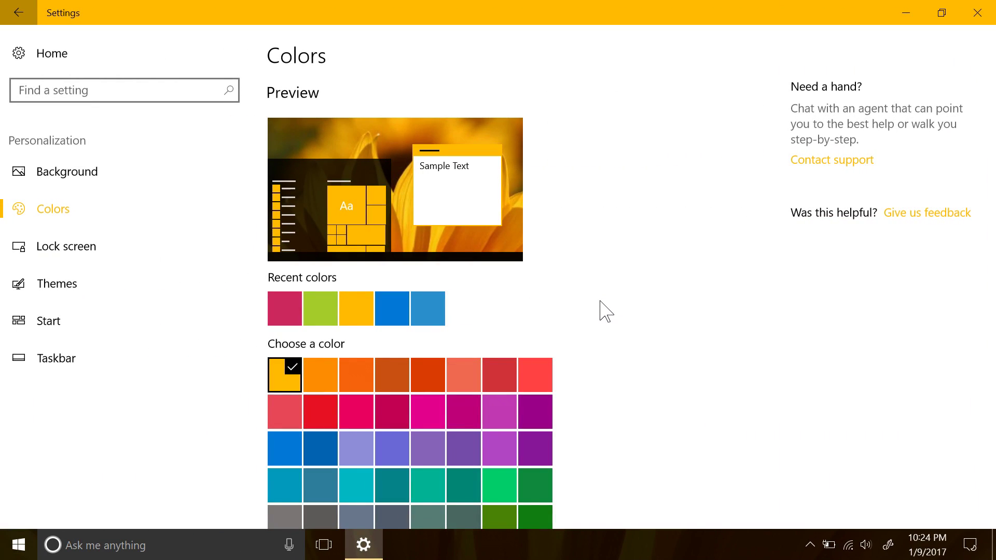
{"action": "scroll", "coordinate": [600, 303], "scroll_direction": "down", "scroll_amount": 5}
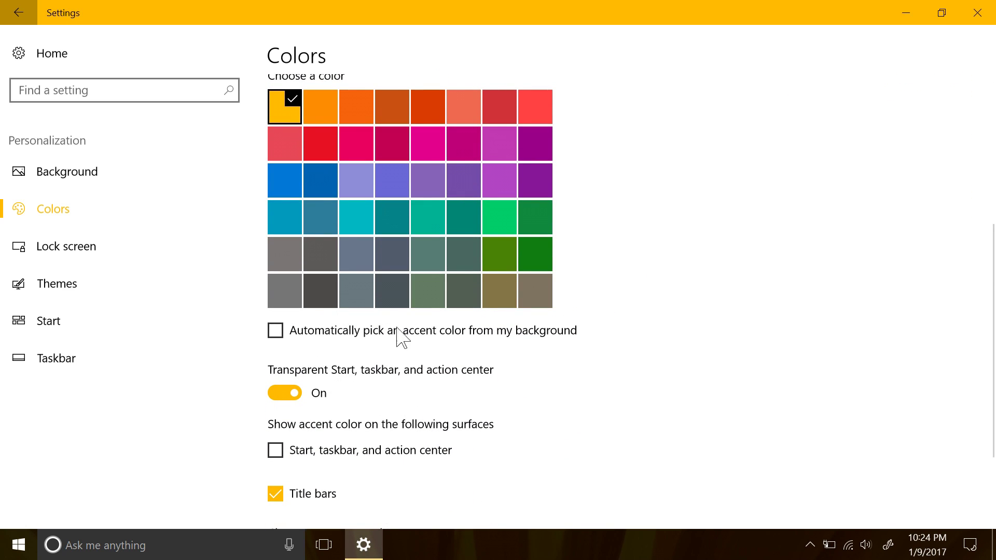
{"action": "scroll", "coordinate": [441, 390], "scroll_direction": "down", "scroll_amount": 3}
{"action": "scroll", "coordinate": [442, 389], "scroll_direction": "up", "scroll_amount": 8}
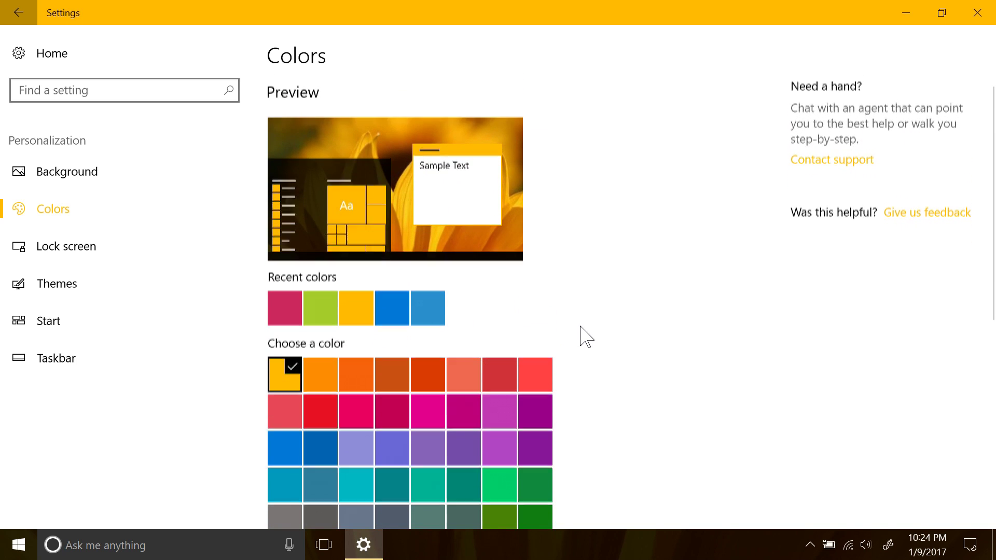
{"action": "scroll", "coordinate": [586, 337], "scroll_direction": "down", "scroll_amount": 1}
{"action": "scroll", "coordinate": [586, 337], "scroll_direction": "up", "scroll_amount": 1}
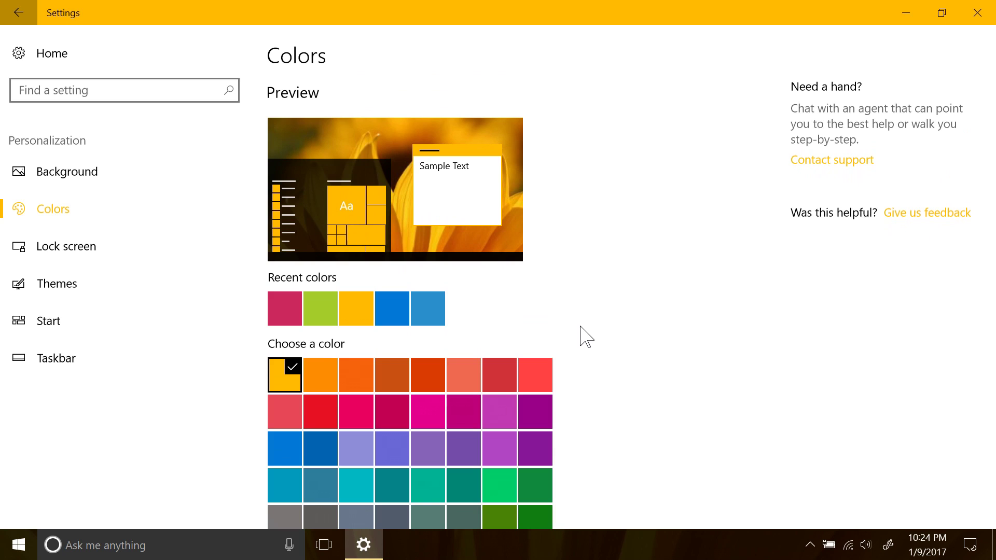
{"action": "left_click", "coordinate": [975, 11]}
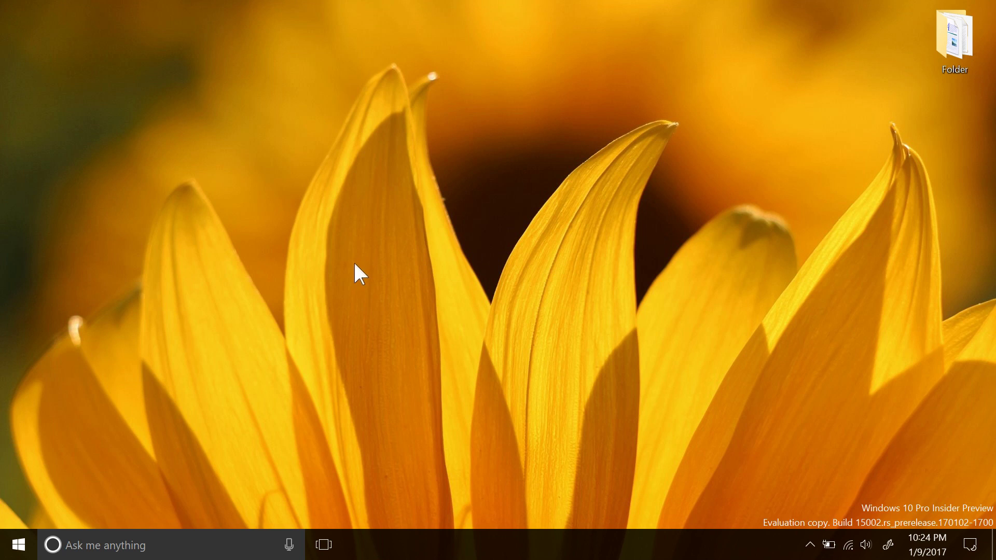
- Open the desktop Folder and bring up the mspaint program's Properties
{"action": "double_click", "coordinate": [951, 48]}
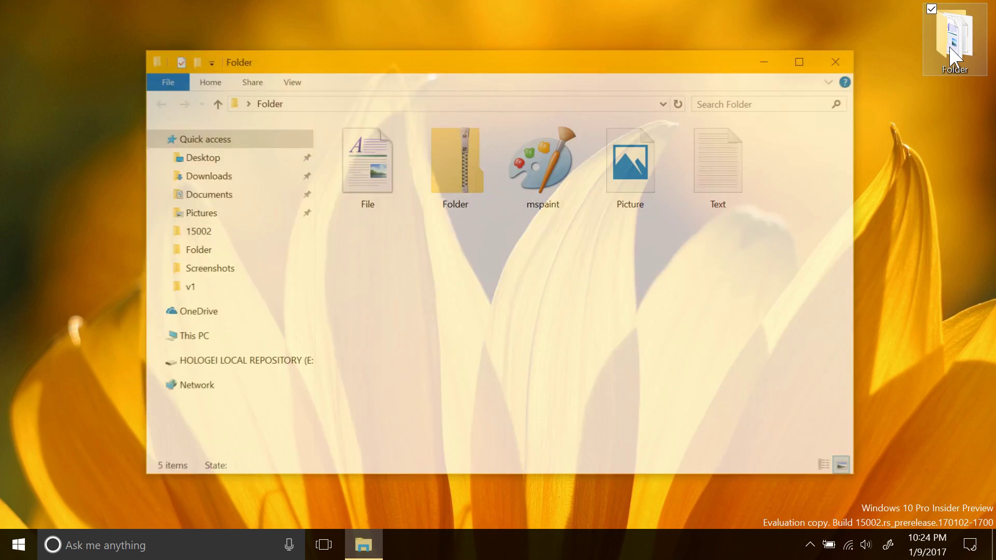
{"action": "left_click", "coordinate": [548, 183]}
{"action": "right_click", "coordinate": [550, 186]}
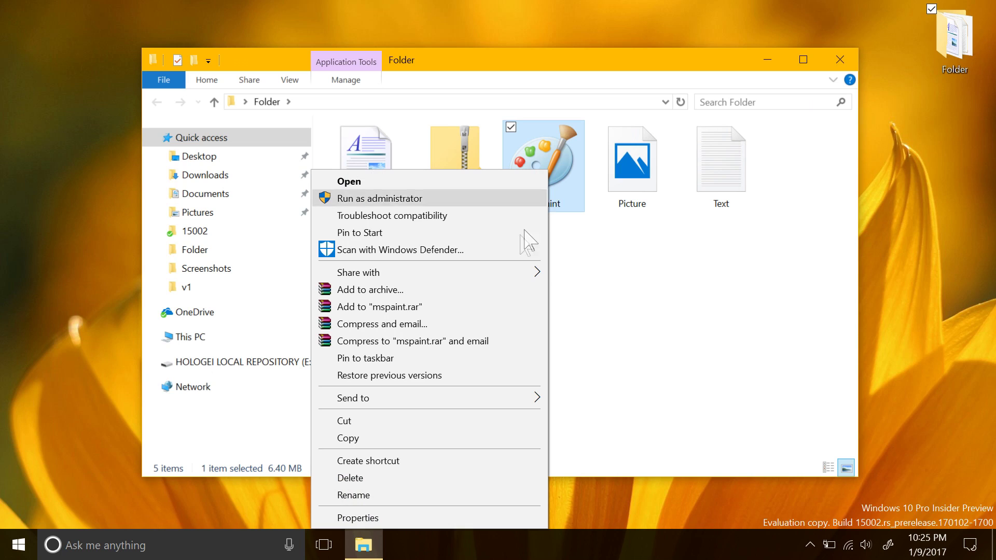
{"action": "left_click", "coordinate": [381, 516]}
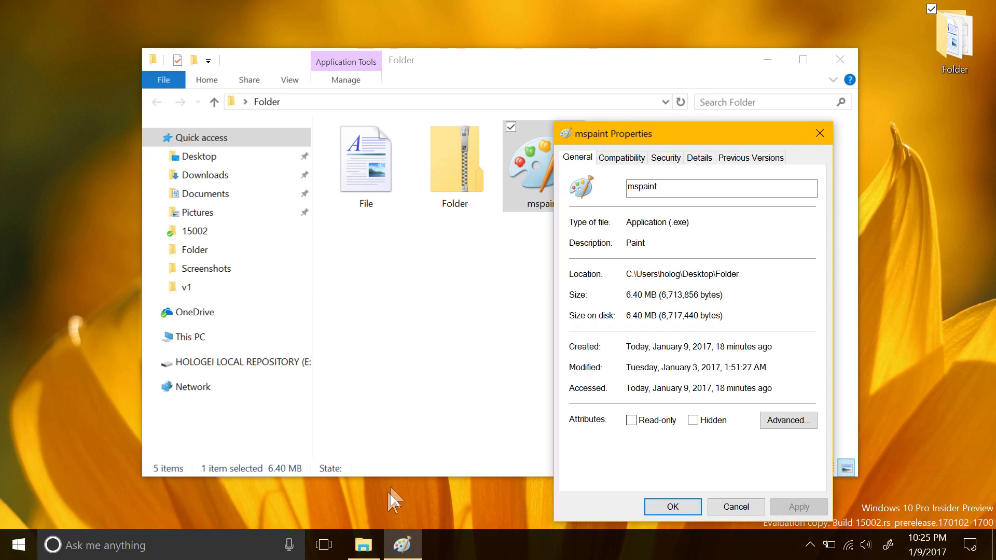
- Review mspaint's high DPI scaling override and Application scaling option, apply, and close Properties
{"action": "left_click", "coordinate": [611, 163]}
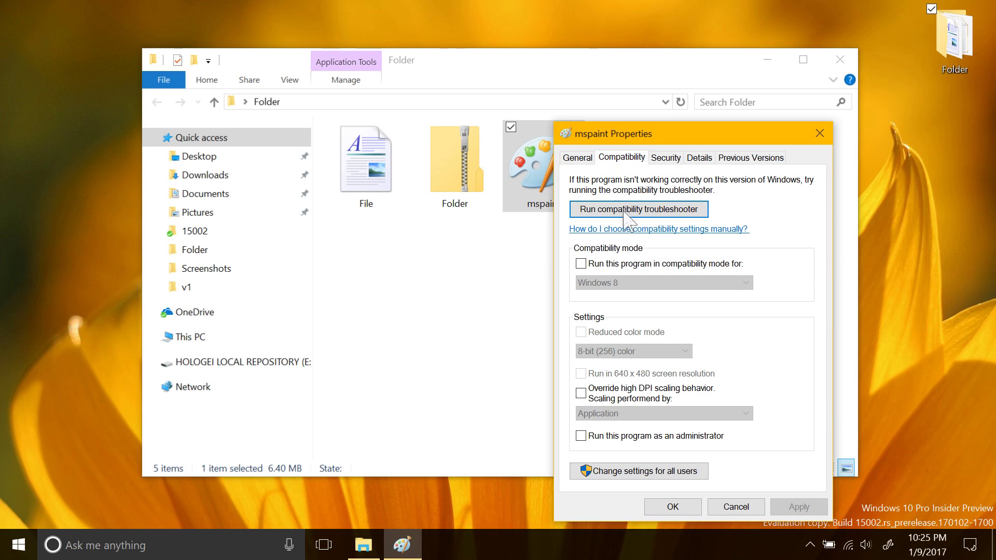
{"action": "left_click", "coordinate": [638, 397]}
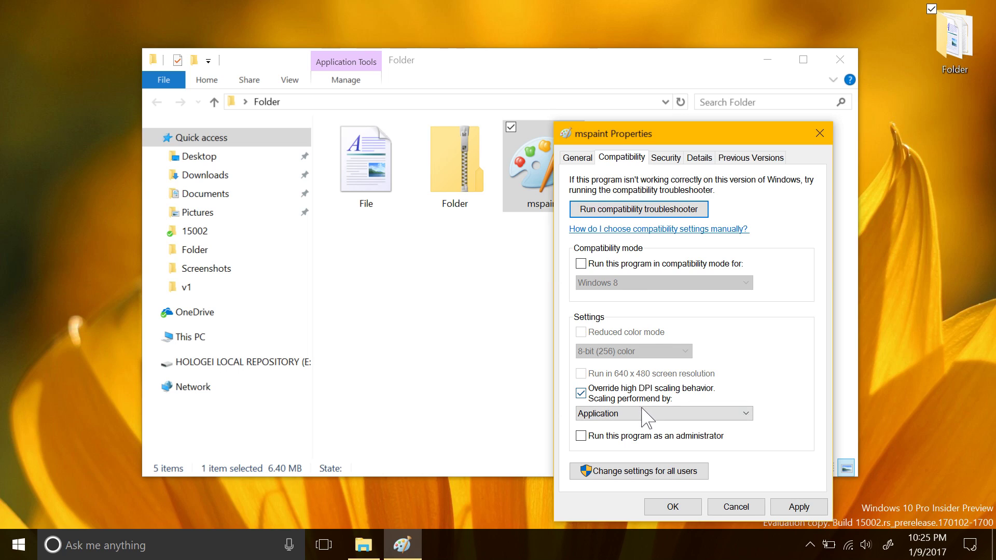
{"action": "left_click", "coordinate": [644, 415]}
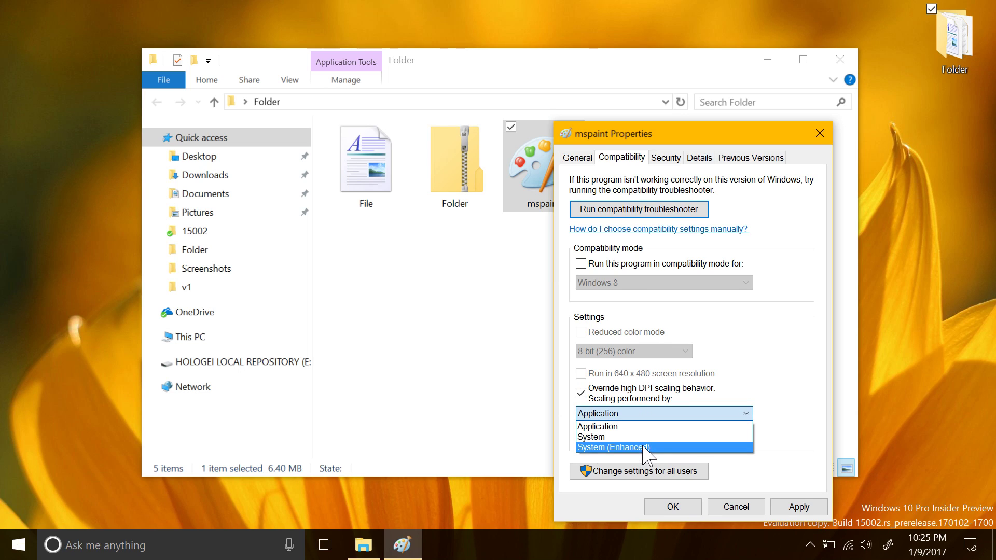
{"action": "left_click", "coordinate": [585, 399]}
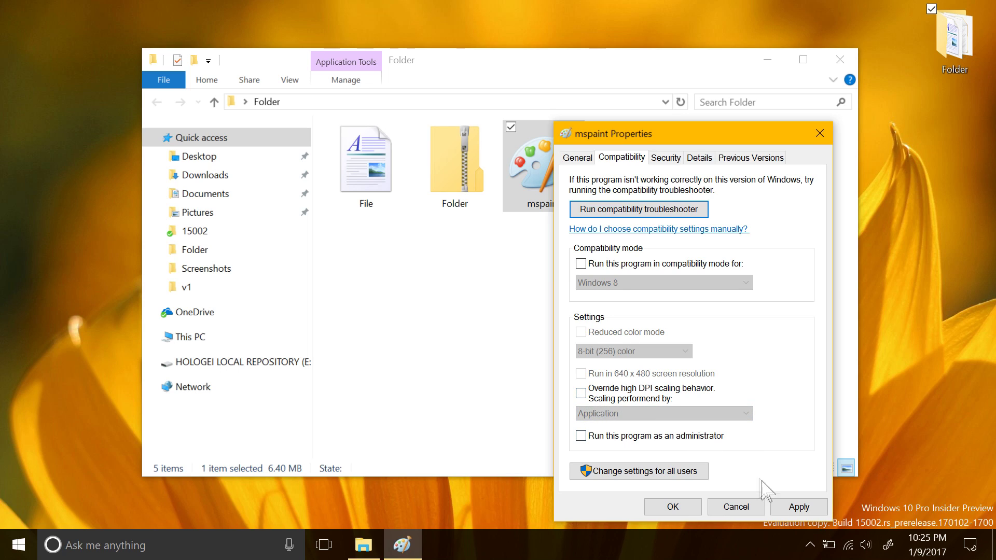
{"action": "left_click", "coordinate": [790, 506]}
{"action": "left_click", "coordinate": [819, 133]}
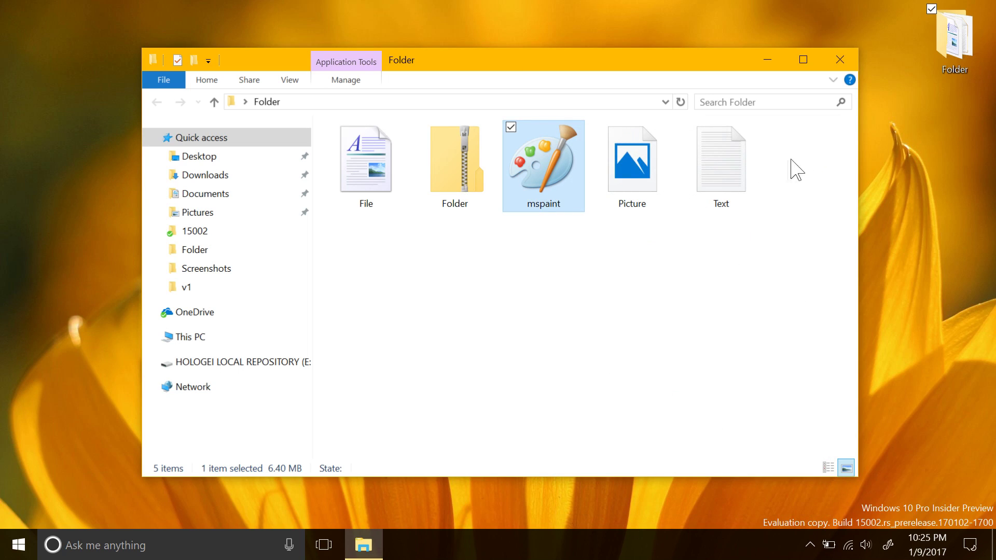
- Move all five Folder items onto the desktop and close the emptied Folder window
{"action": "left_click", "coordinate": [668, 244]}
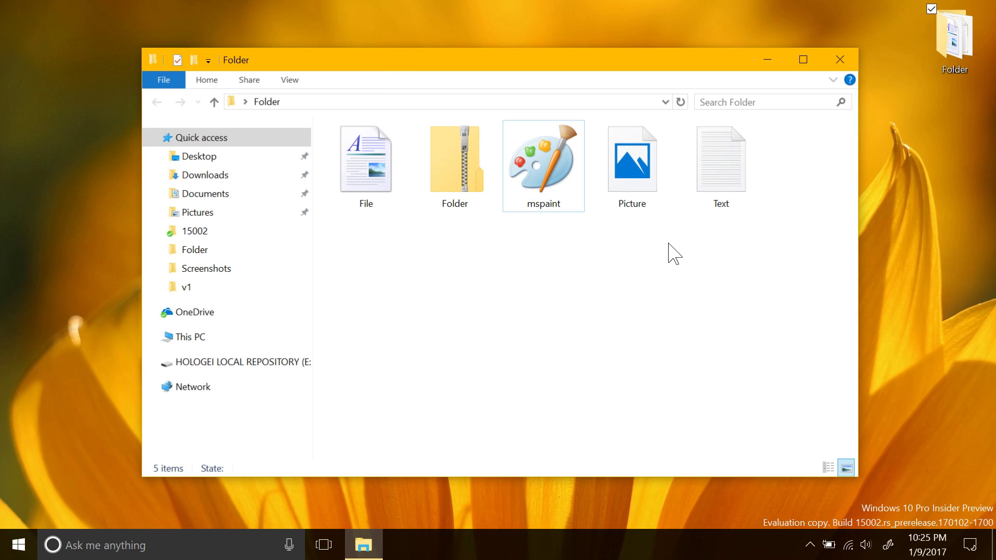
{"action": "left_click_drag", "start_coordinate": [795, 192], "coordinate": [624, 36]}
{"action": "left_click", "coordinate": [840, 59]}
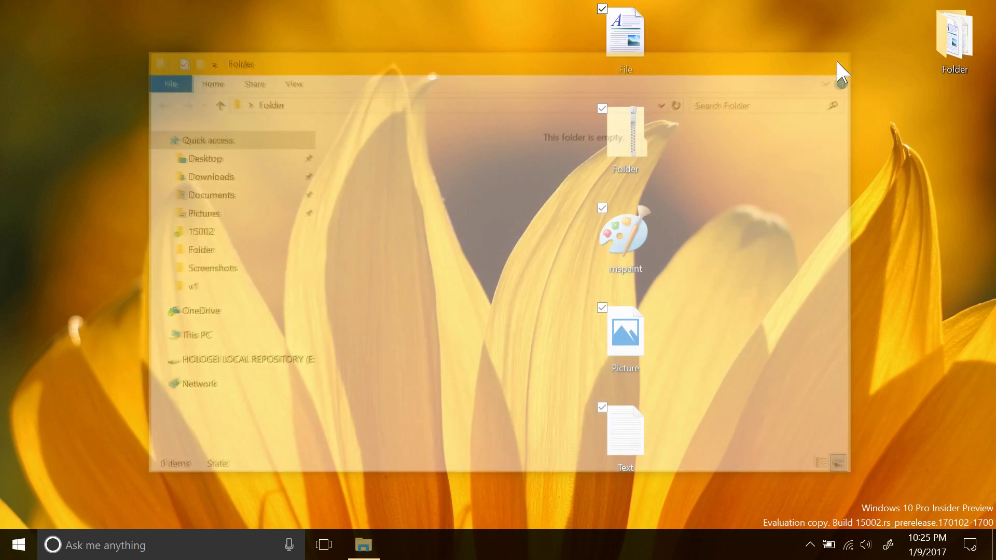
- Rearrange the icons near the desktop centre, placing Picture beside Text and mspaint beside File
{"action": "left_click_drag", "start_coordinate": [629, 130], "coordinate": [762, 196]}
{"action": "left_click", "coordinate": [732, 253]}
{"action": "left_click_drag", "start_coordinate": [810, 239], "coordinate": [674, 238]}
{"action": "left_click_drag", "start_coordinate": [804, 137], "coordinate": [674, 143]}
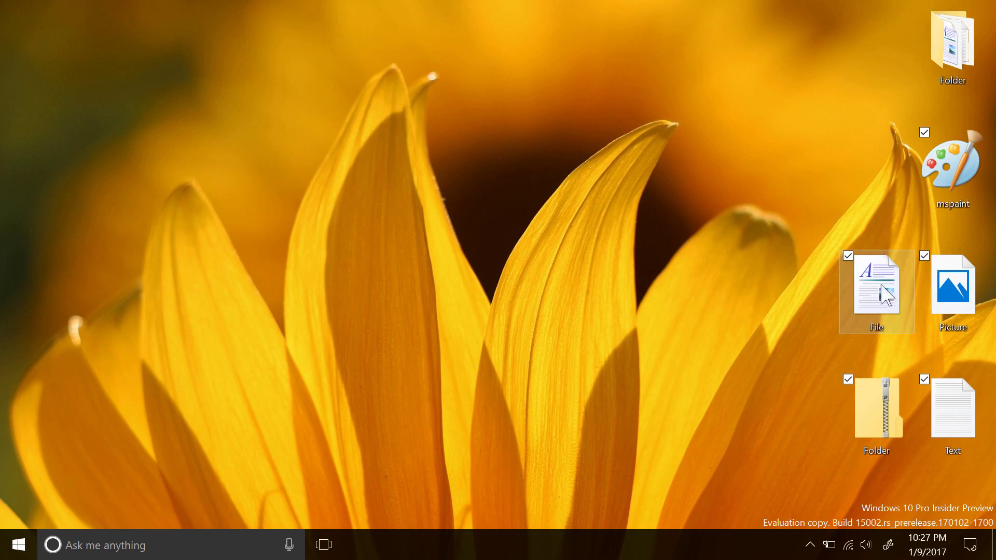
{"action": "left_click_drag", "start_coordinate": [882, 288], "coordinate": [495, 288]}
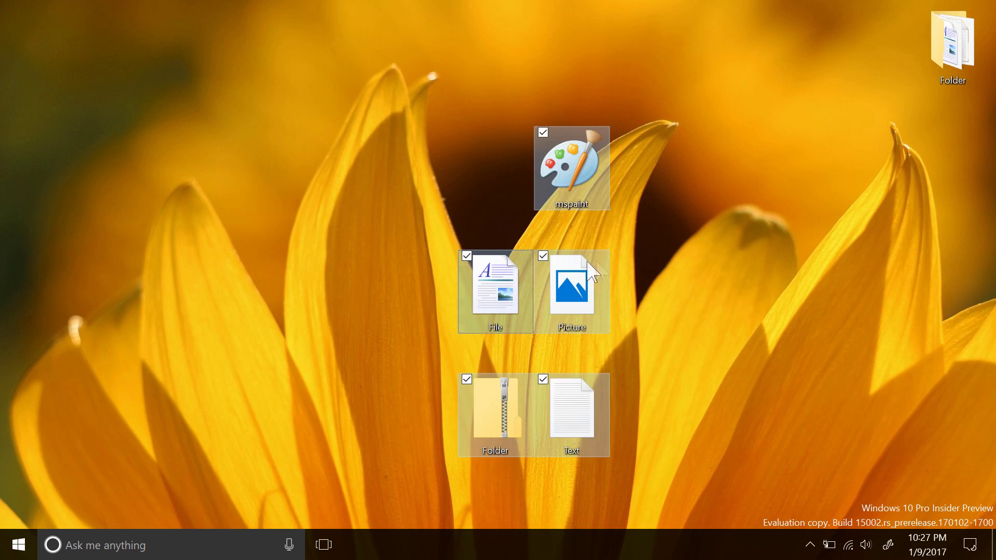
{"action": "left_click", "coordinate": [683, 247]}
{"action": "left_click_drag", "start_coordinate": [552, 314], "coordinate": [638, 415]}
{"action": "left_click_drag", "start_coordinate": [570, 166], "coordinate": [646, 282]}
- Reposition the File icon, then move all five icons back into Folder
{"action": "left_click_drag", "start_coordinate": [367, 210], "coordinate": [752, 509]}
{"action": "left_click_drag", "start_coordinate": [465, 291], "coordinate": [574, 329]}
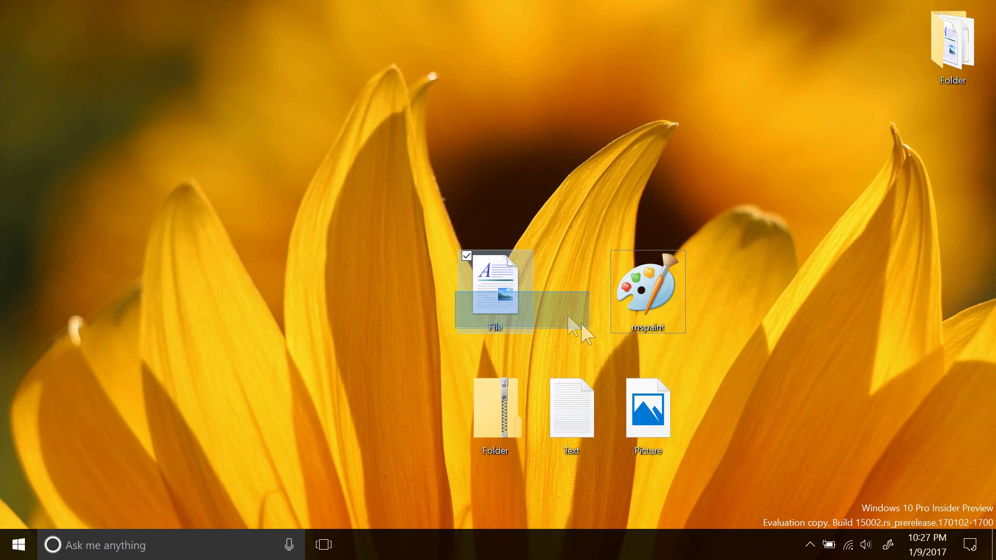
{"action": "left_click_drag", "start_coordinate": [495, 291], "coordinate": [527, 152]}
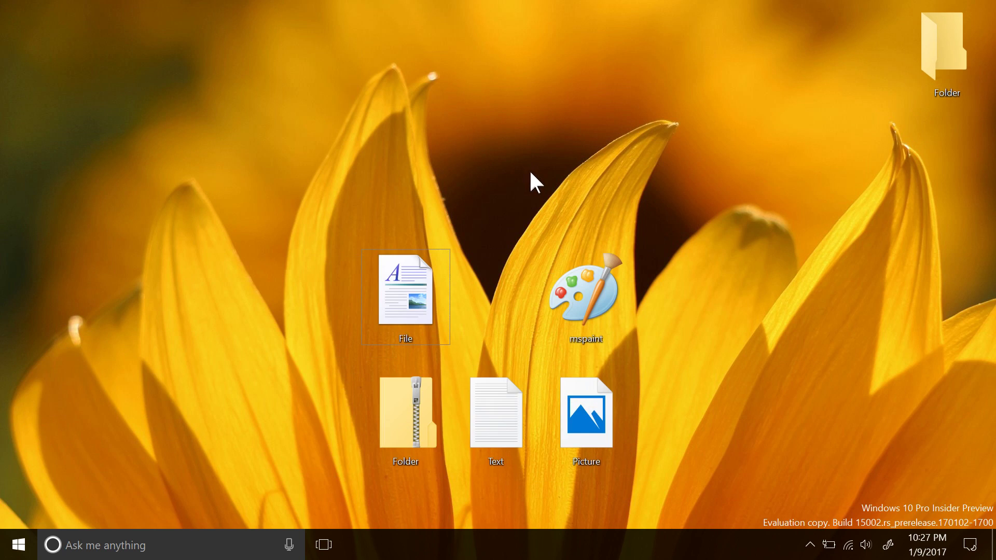
{"action": "left_click_drag", "start_coordinate": [324, 218], "coordinate": [667, 439]}
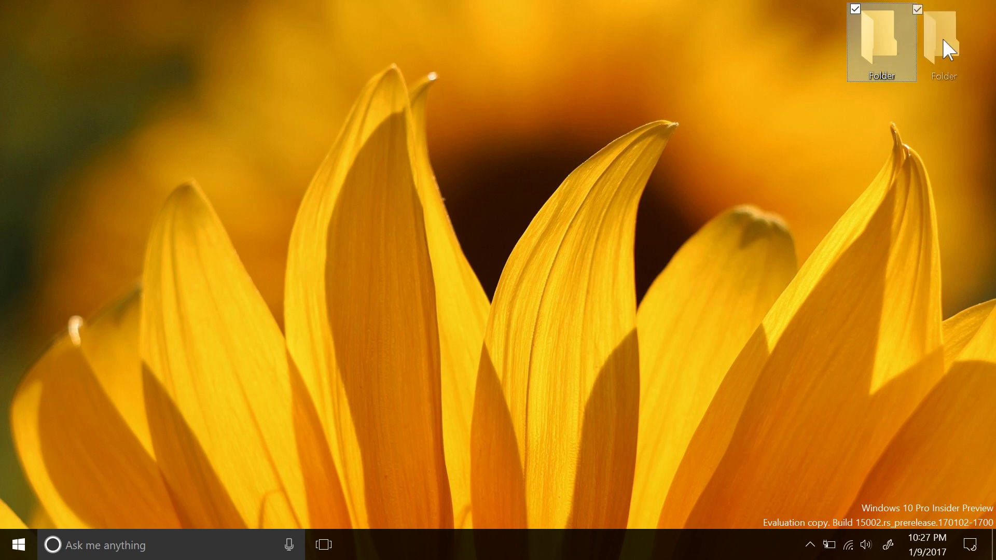
{"action": "double_click", "coordinate": [957, 51]}
{"action": "left_click_drag", "start_coordinate": [677, 67], "coordinate": [705, 70]}
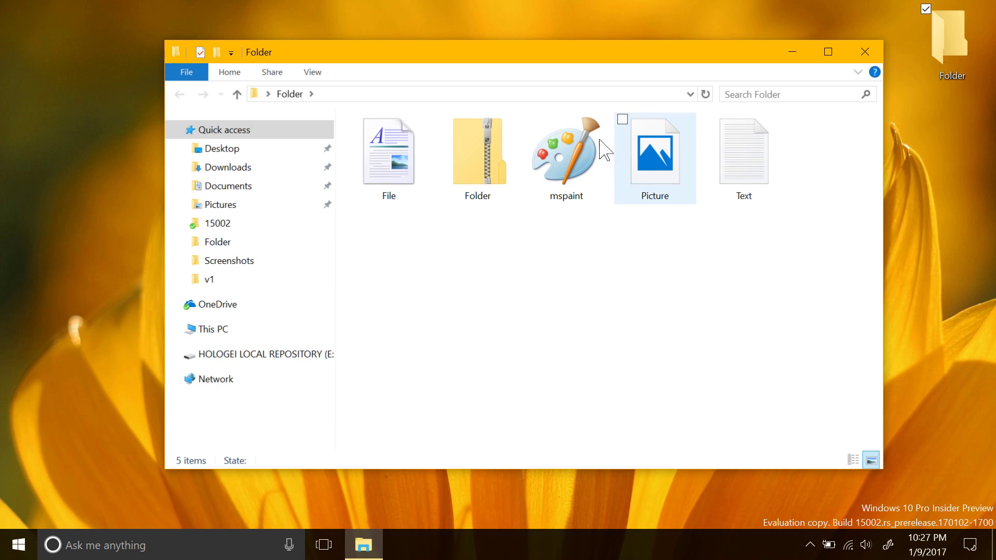
{"action": "left_click_drag", "start_coordinate": [536, 58], "coordinate": [521, 57]}
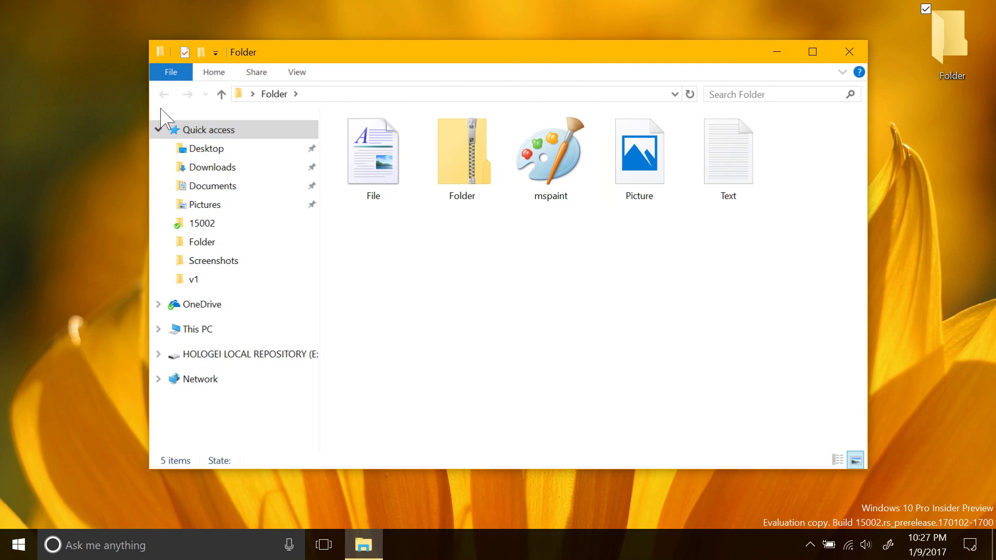
{"action": "left_click_drag", "start_coordinate": [143, 106], "coordinate": [143, 143]}
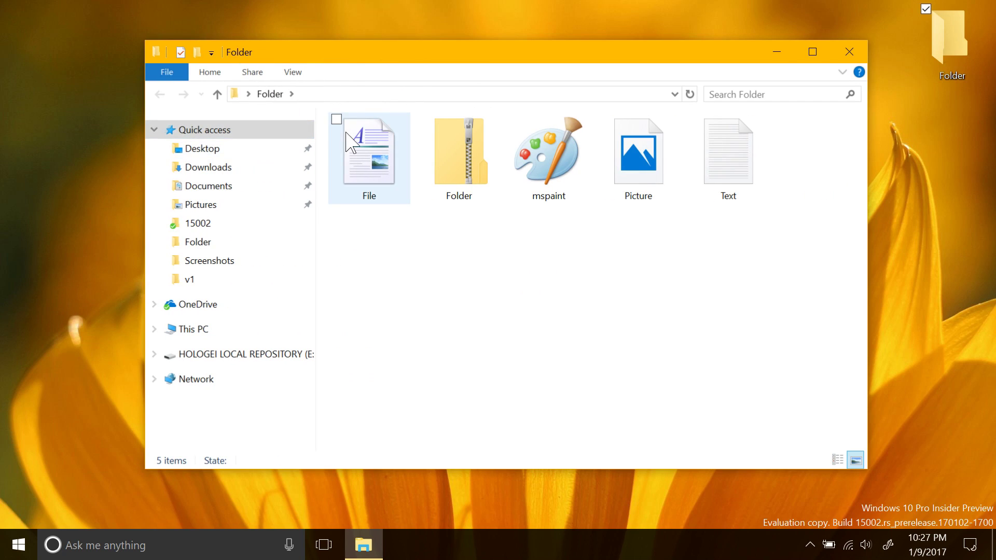
{"action": "left_click", "coordinate": [877, 84]}
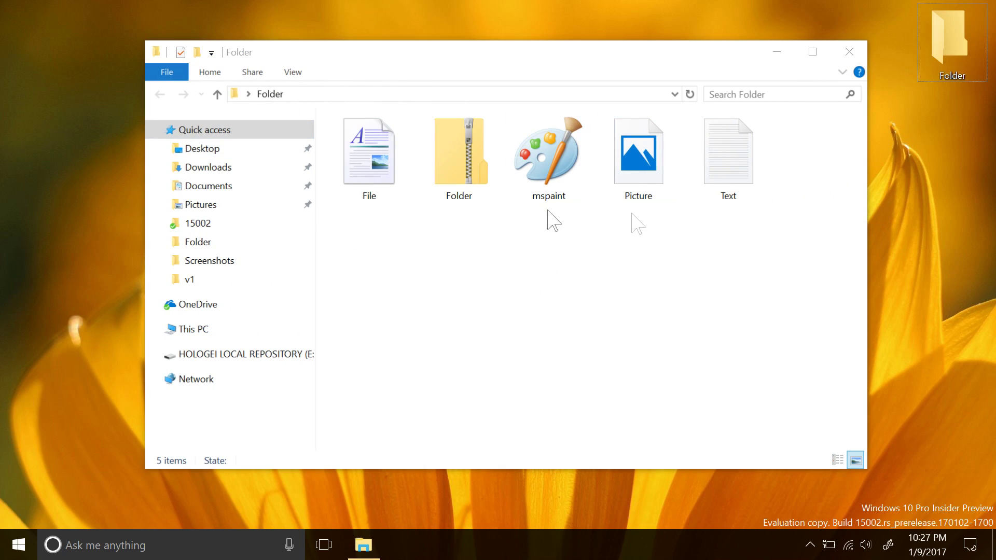
{"action": "left_click_drag", "start_coordinate": [146, 121], "coordinate": [107, 129]}
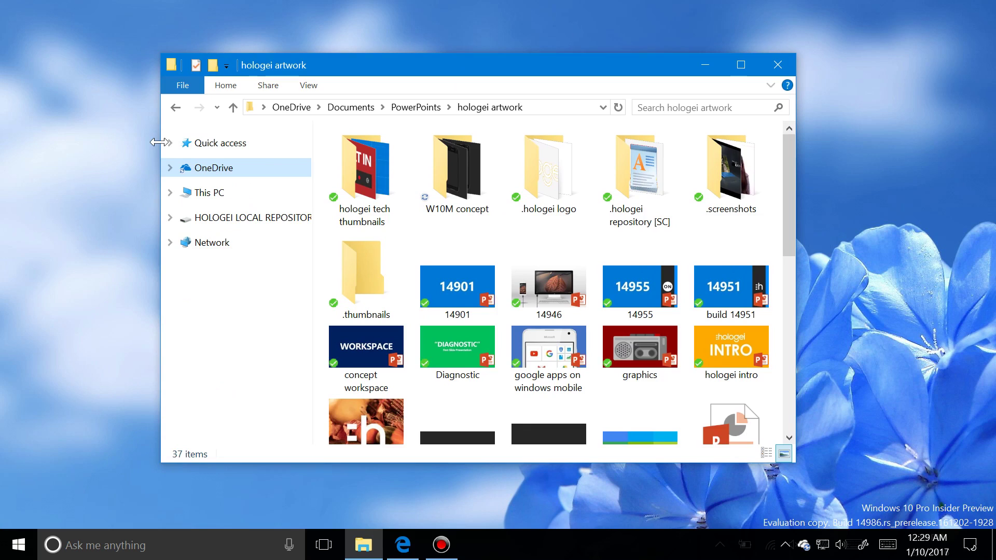
{"action": "left_click_drag", "start_coordinate": [167, 155], "coordinate": [126, 167]}
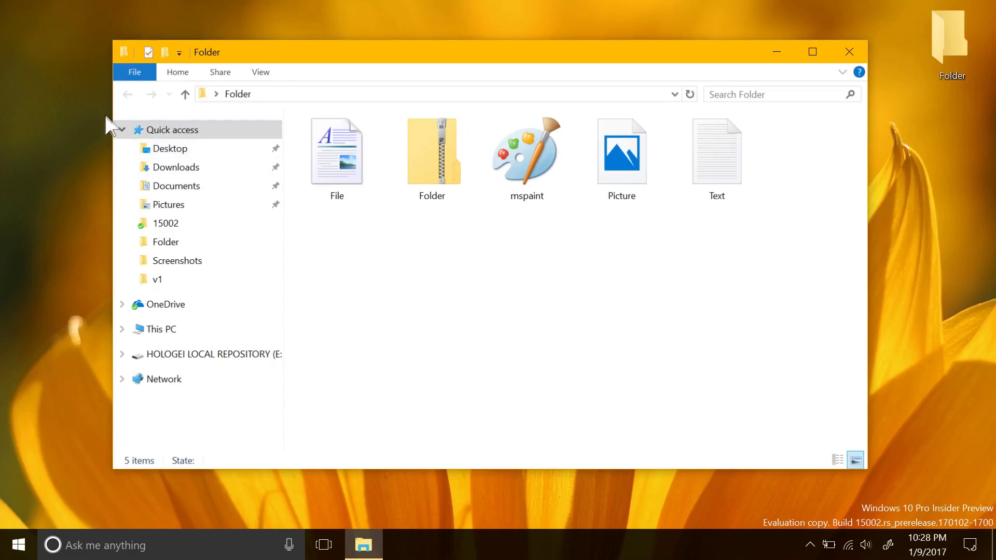
{"action": "mouse_move", "coordinate": [109, 115]}
{"action": "left_mouse_down"}
{"action": "mouse_move", "coordinate": [193, 107]}
{"action": "mouse_move", "coordinate": [83, 113]}
{"action": "mouse_move", "coordinate": [195, 115]}
{"action": "mouse_move", "coordinate": [87, 124]}
{"action": "mouse_move", "coordinate": [216, 123]}
{"action": "mouse_move", "coordinate": [98, 120]}
{"action": "left_mouse_up"}
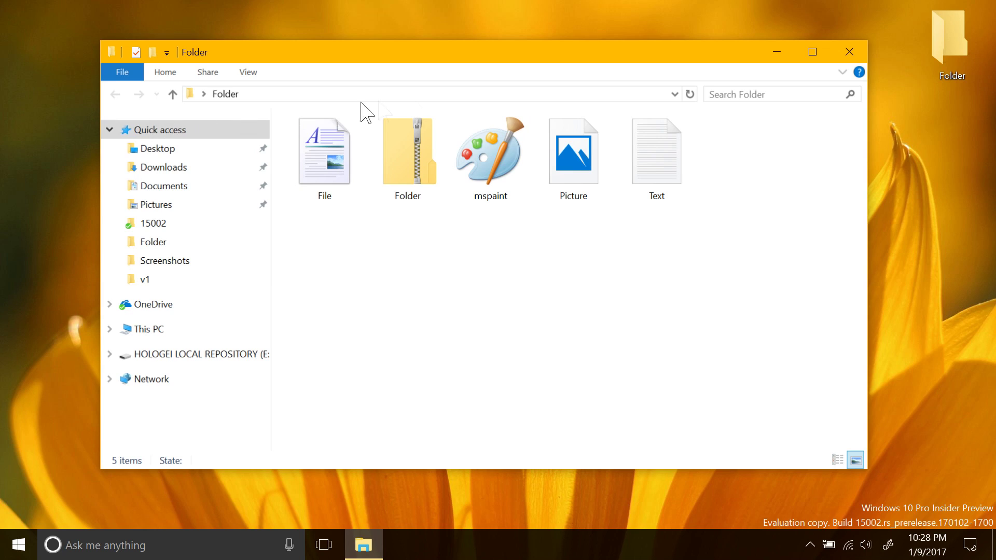
{"action": "left_click_drag", "start_coordinate": [869, 266], "coordinate": [896, 255]}
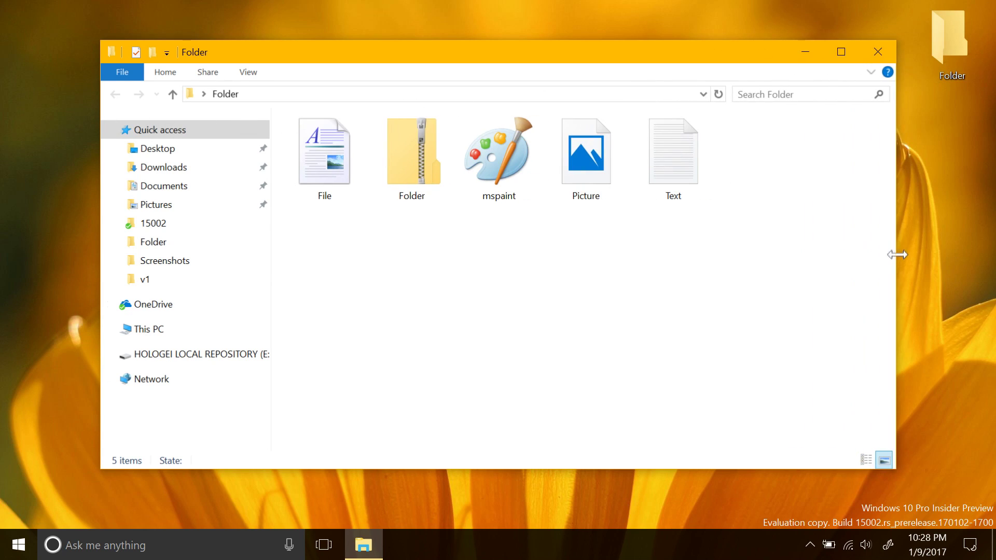
{"action": "left_click", "coordinate": [871, 57]}
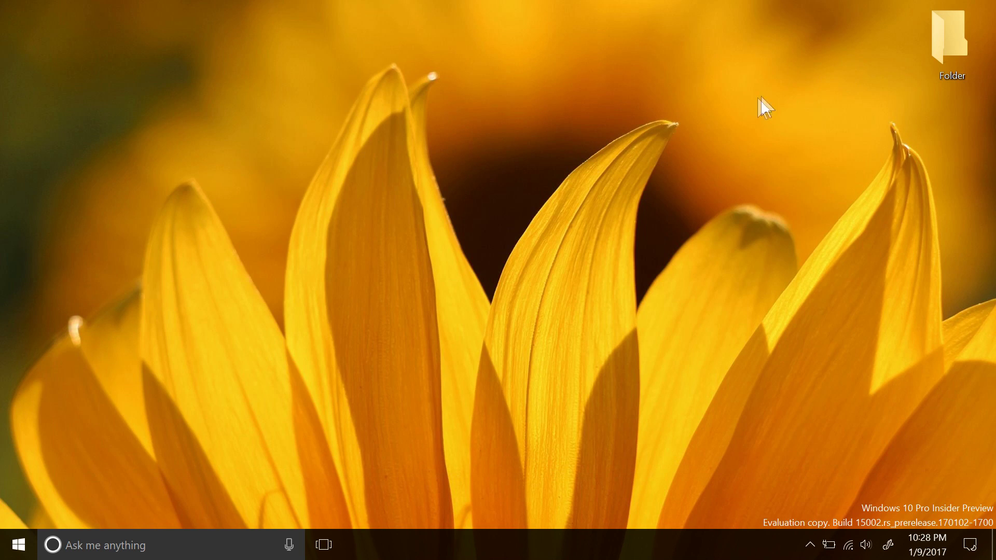
{"action": "double_click", "coordinate": [949, 46]}
{"action": "left_click", "coordinate": [527, 177]}
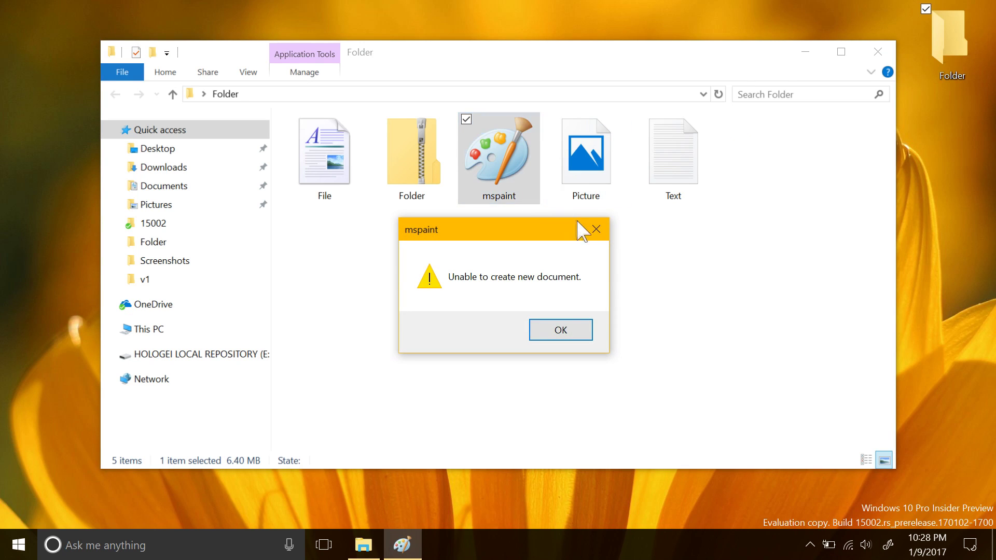
{"action": "left_click", "coordinate": [596, 230]}
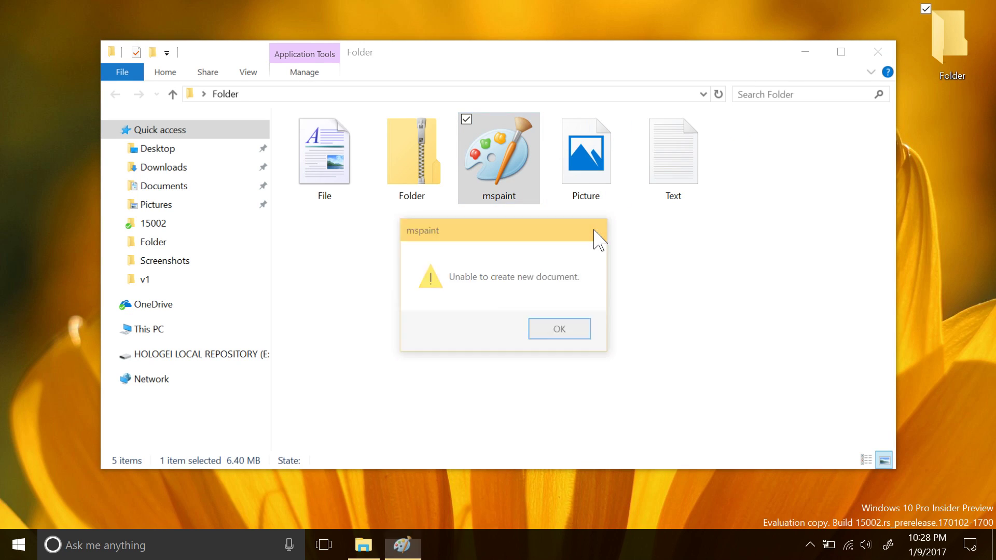
{"action": "left_click", "coordinate": [878, 52]}
{"action": "left_click", "coordinate": [118, 549]}
{"action": "type", "text": "msp"}
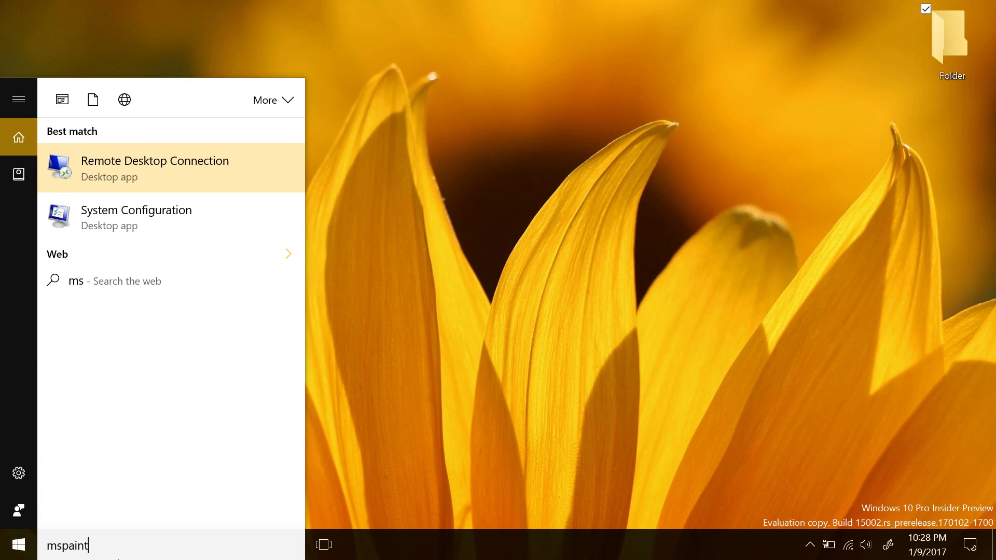
{"action": "type", "text": "aint"}
{"action": "key", "text": "Return"}
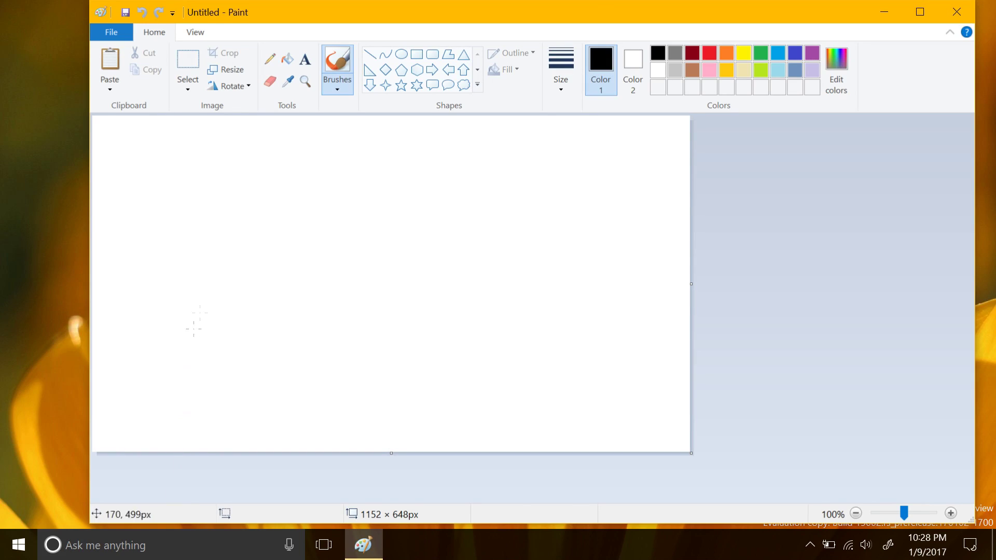
{"action": "mouse_move", "coordinate": [302, 200]}
{"action": "left_mouse_down"}
{"action": "mouse_move", "coordinate": [267, 258]}
{"action": "mouse_move", "coordinate": [419, 193]}
{"action": "mouse_move", "coordinate": [508, 227]}
{"action": "left_mouse_up"}
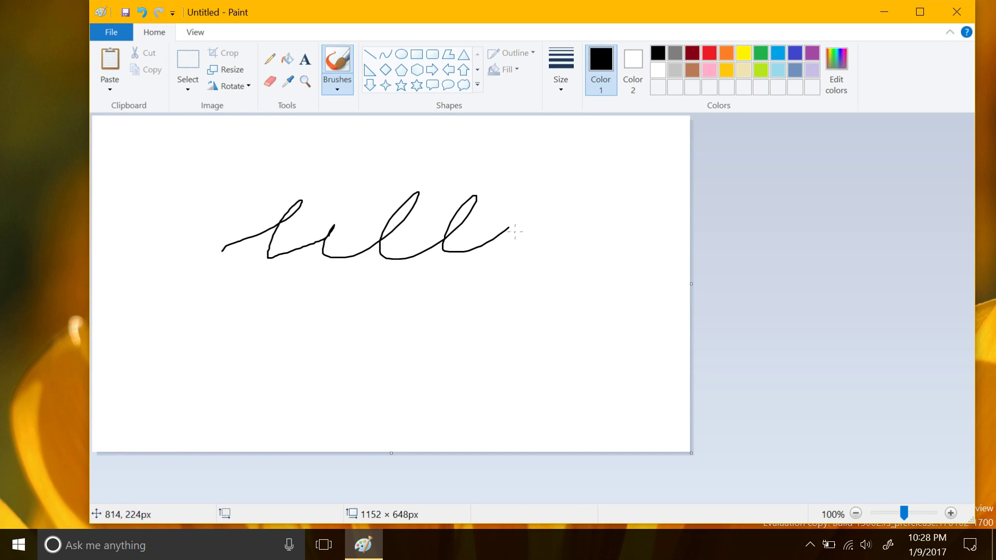
{"action": "left_click", "coordinate": [956, 12]}
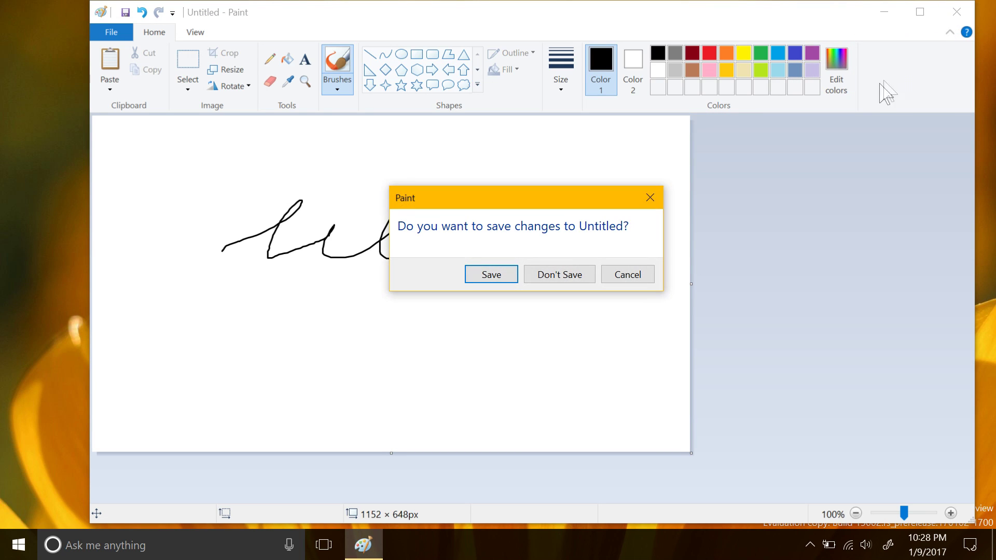
{"action": "left_click", "coordinate": [559, 275]}
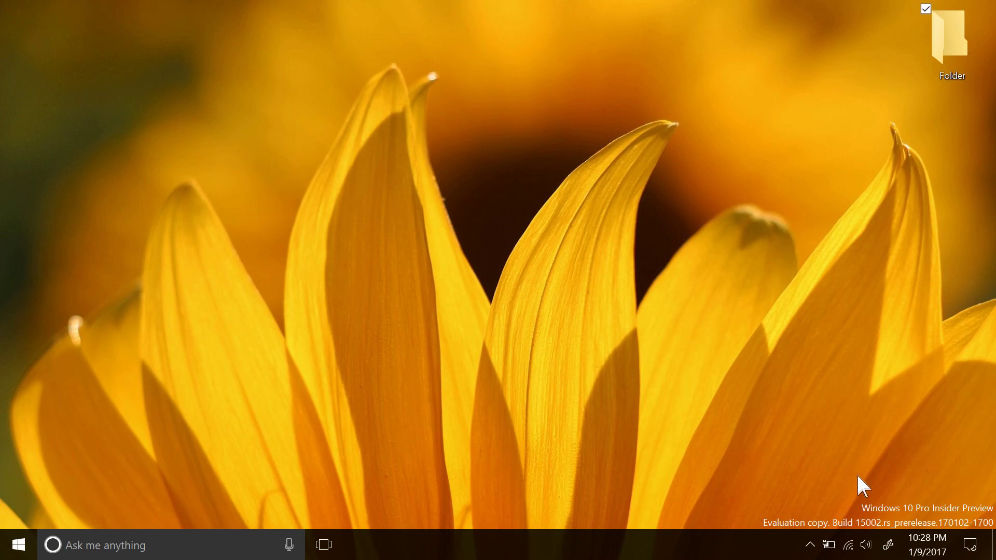
{"action": "left_click", "coordinate": [889, 545]}
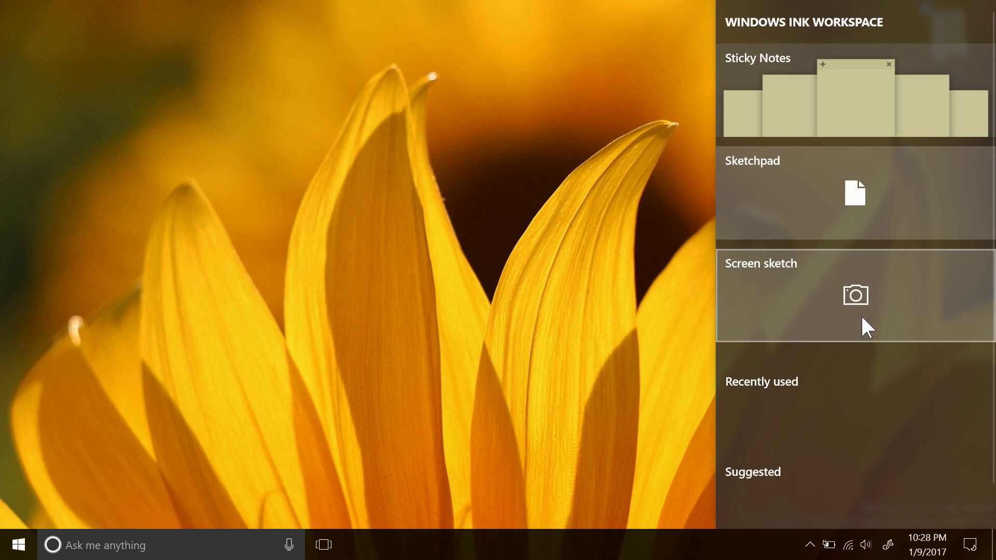
{"action": "left_click", "coordinate": [862, 317]}
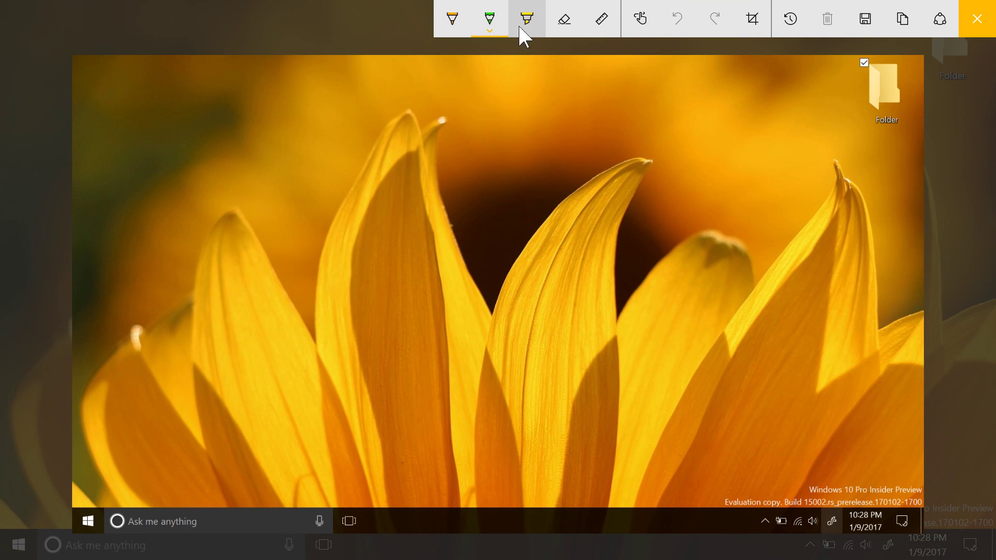
{"action": "left_click", "coordinate": [454, 28]}
{"action": "left_click", "coordinate": [454, 28]}
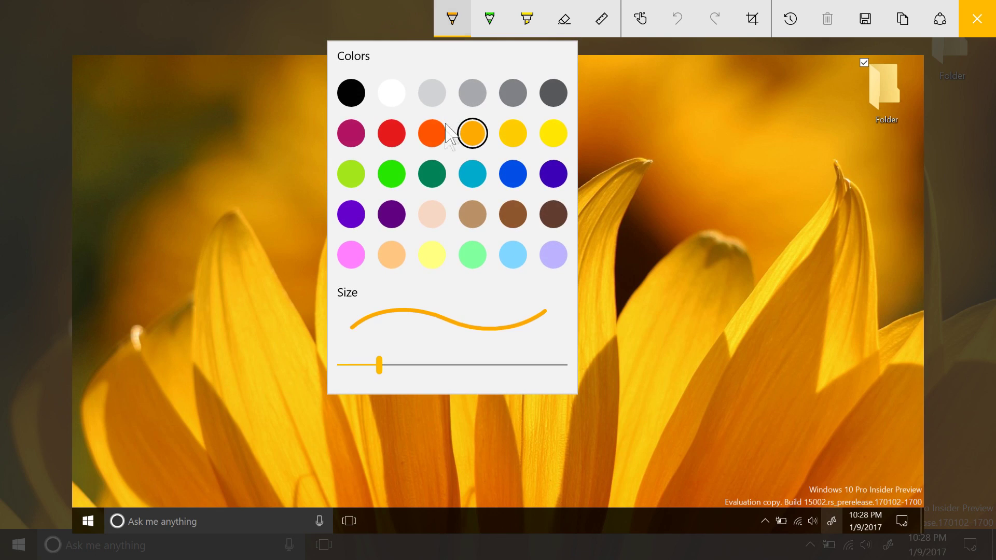
{"action": "left_click", "coordinate": [524, 181]}
{"action": "mouse_move", "coordinate": [319, 255]}
{"action": "left_mouse_down"}
{"action": "mouse_move", "coordinate": [551, 220]}
{"action": "mouse_move", "coordinate": [615, 311]}
{"action": "mouse_move", "coordinate": [554, 362]}
{"action": "left_mouse_up"}
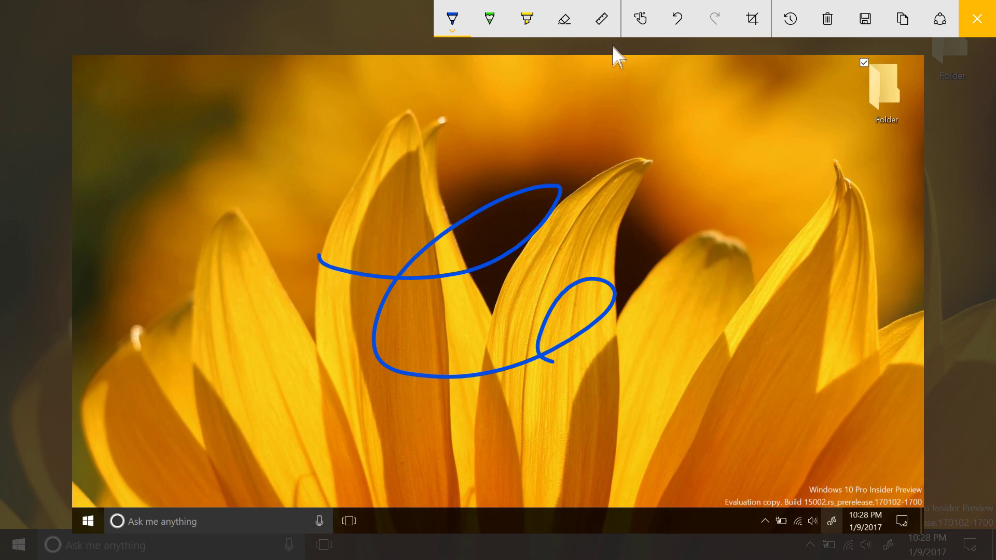
{"action": "left_click", "coordinate": [563, 18]}
{"action": "left_click", "coordinate": [571, 26]}
{"action": "left_click", "coordinate": [563, 148]}
{"action": "mouse_move", "coordinate": [444, 179]}
{"action": "left_mouse_down"}
{"action": "mouse_move", "coordinate": [520, 318]}
{"action": "mouse_move", "coordinate": [534, 444]}
{"action": "left_mouse_up"}
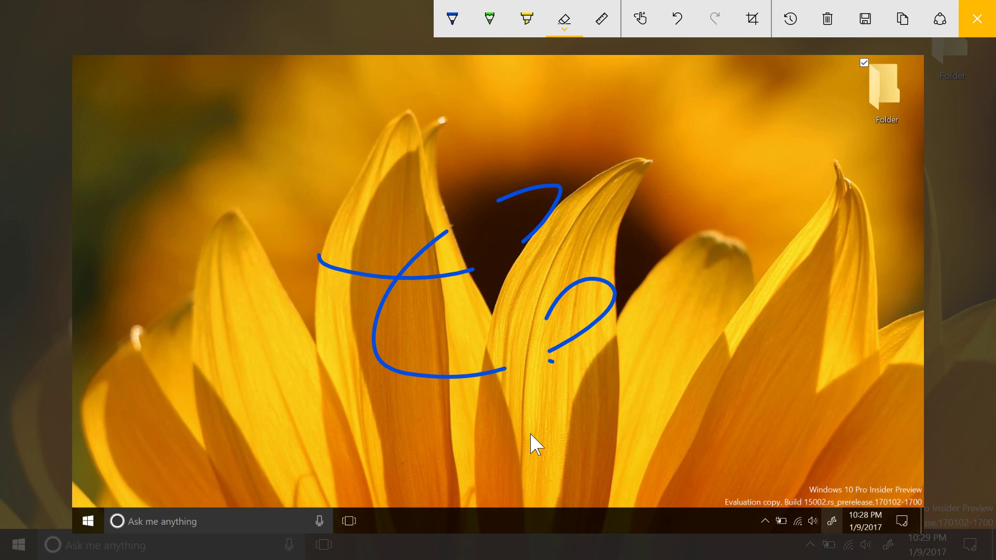
{"action": "mouse_move", "coordinate": [378, 273]}
{"action": "left_mouse_down"}
{"action": "mouse_move", "coordinate": [566, 371]}
{"action": "mouse_move", "coordinate": [589, 401]}
{"action": "left_mouse_up"}
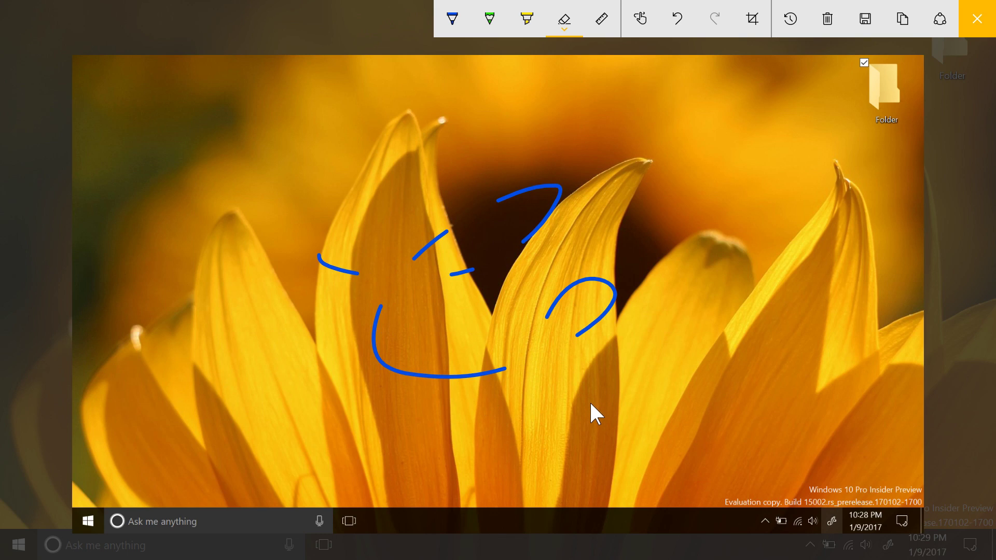
{"action": "left_click", "coordinate": [977, 19]}
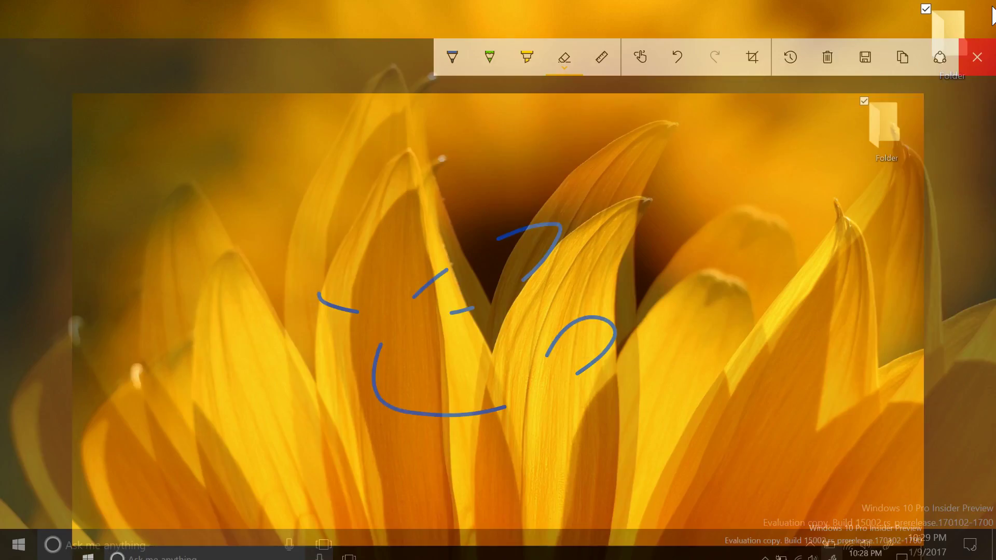